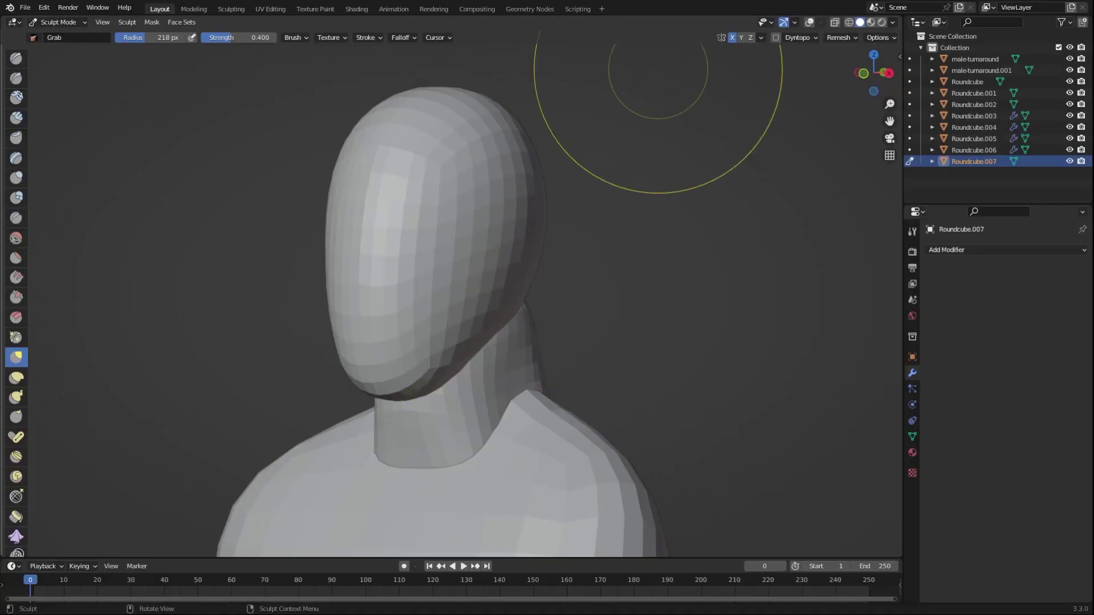
Step: Zoom out and orbit so the whole Moai head is in view
scroll(658, 68, down, 8)
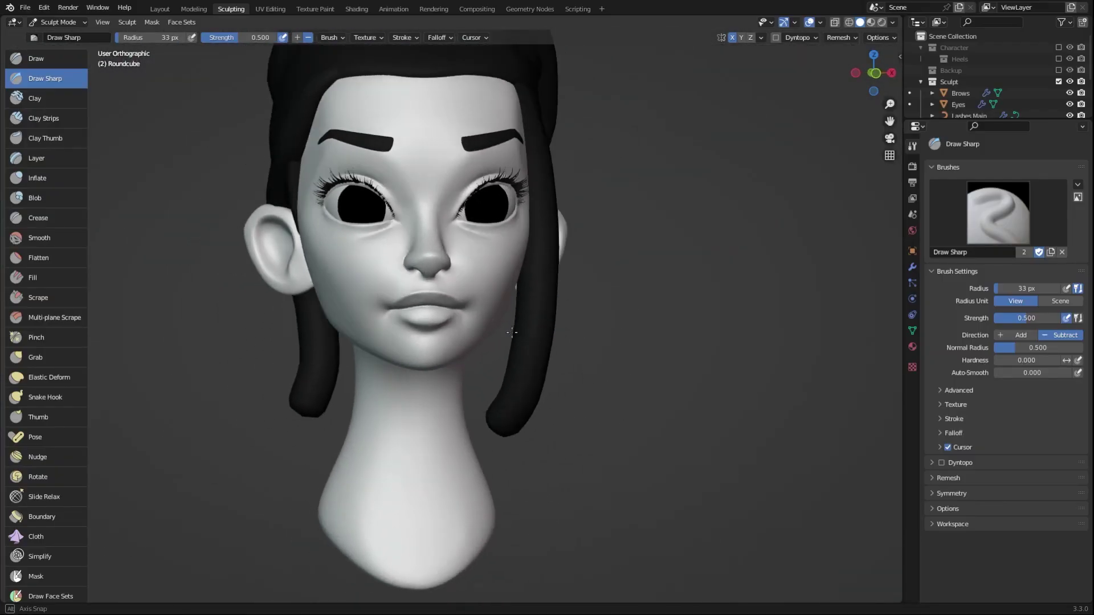
mouse_move(557, 256)
middle_down()
mouse_move(553, 353)
mouse_move(509, 355)
middle_up()
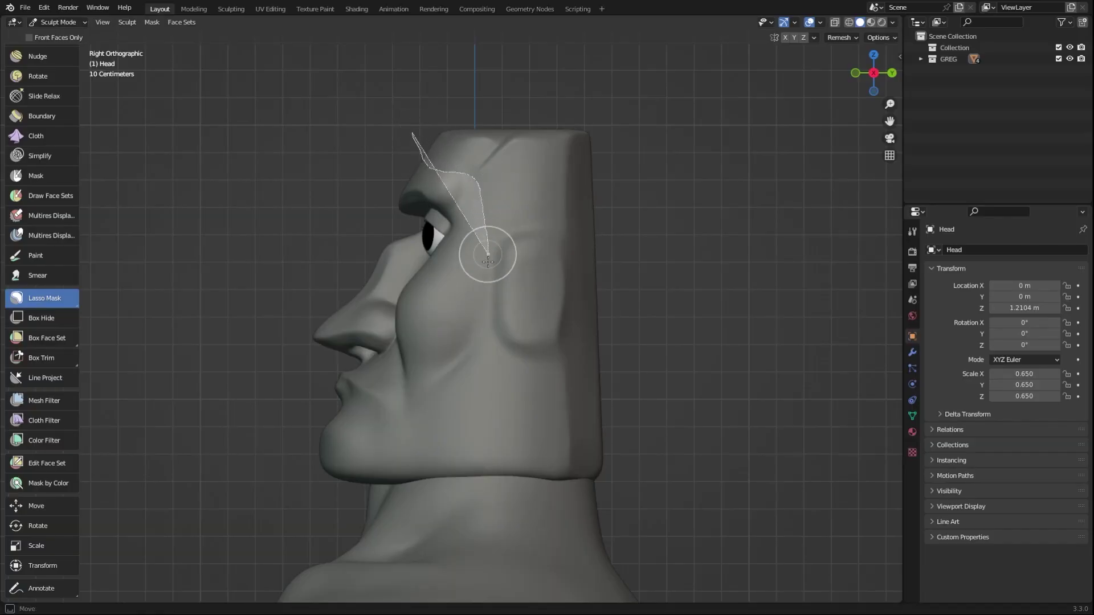
Step: Lasso-mask the top-back of the Moai head and Mask Extract it into a new mesh
mouse_move(538, 263)
mouse_down()
mouse_move(629, 166)
mouse_move(473, 93)
mouse_up()
middle_drag(474, 93, 456, 181)
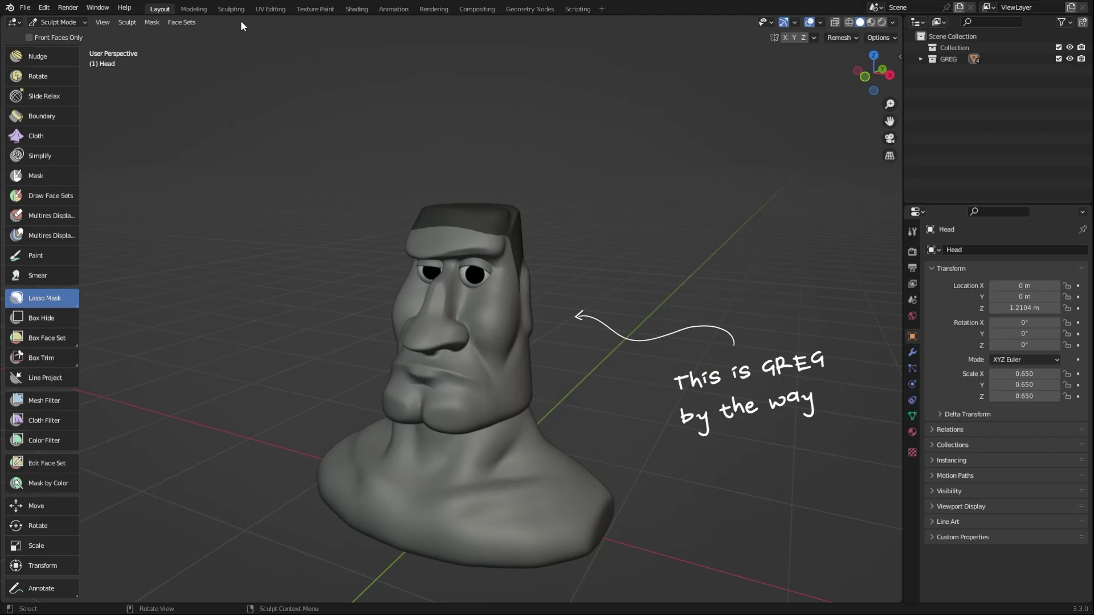
click(151, 22)
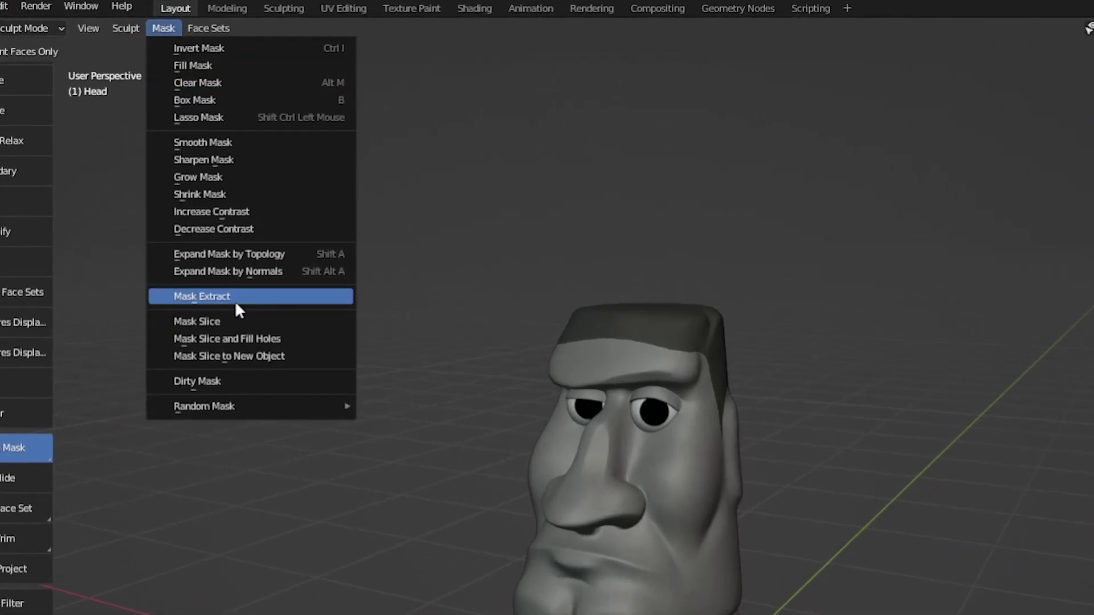
click(236, 297)
click(256, 444)
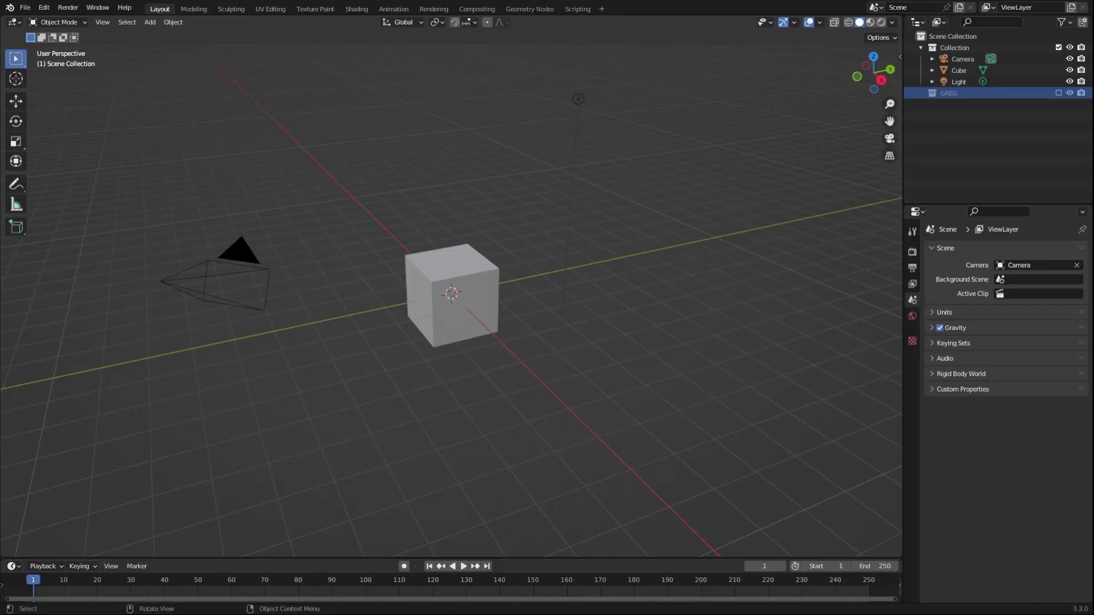
Step: Delete the default camera, cube and light, show tool names, and collapse the timeline
drag(691, 403, 94, 91)
key(Delete)
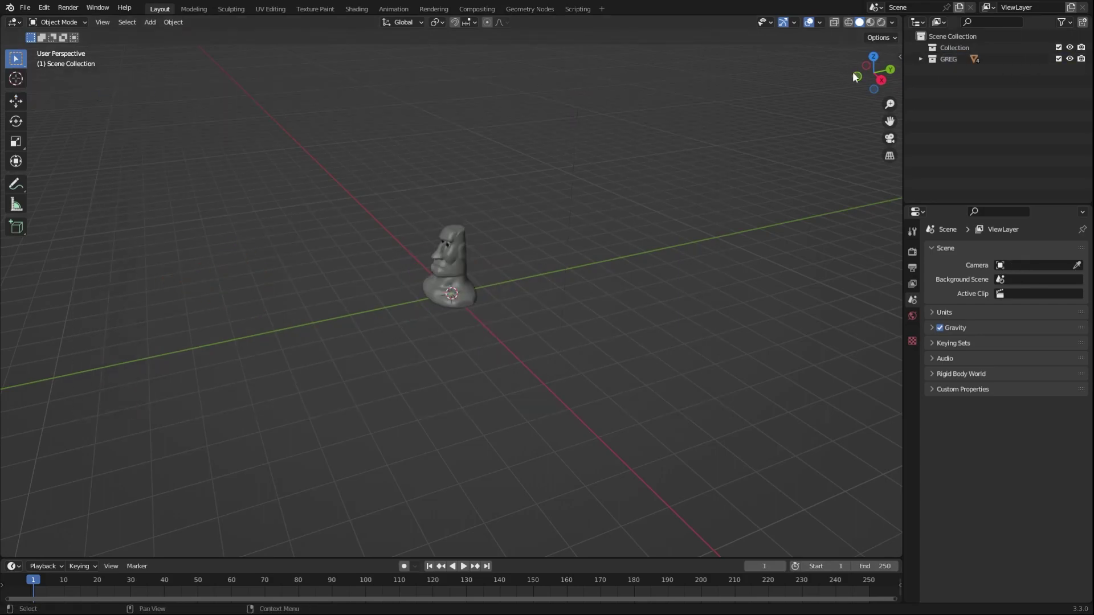
drag(26, 103, 78, 104)
drag(4, 560, 5, 601)
scroll(354, 266, up, 4)
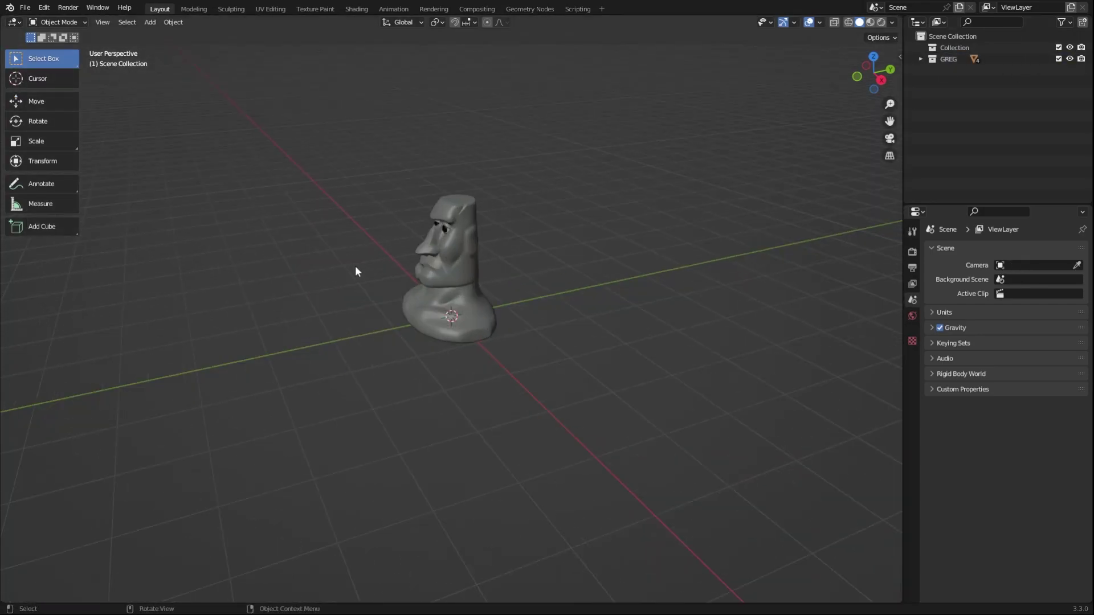
middle_drag(354, 266, 512, 205)
Step: Switch viewport lighting to MatCap and save this setup as the startup file
click(891, 22)
click(871, 77)
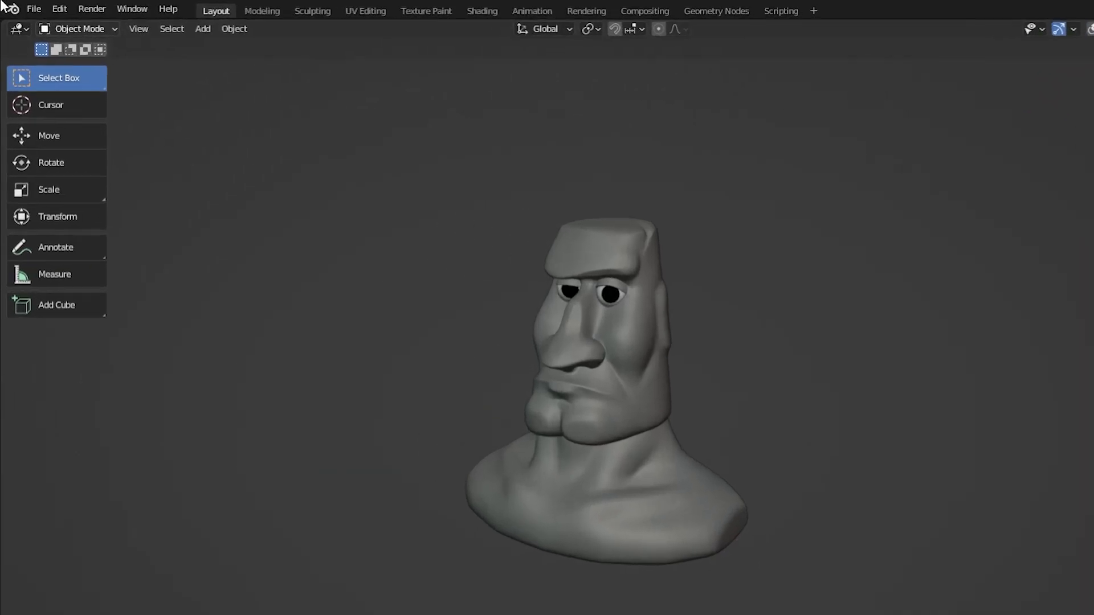
click(25, 8)
mouse_move(73, 217)
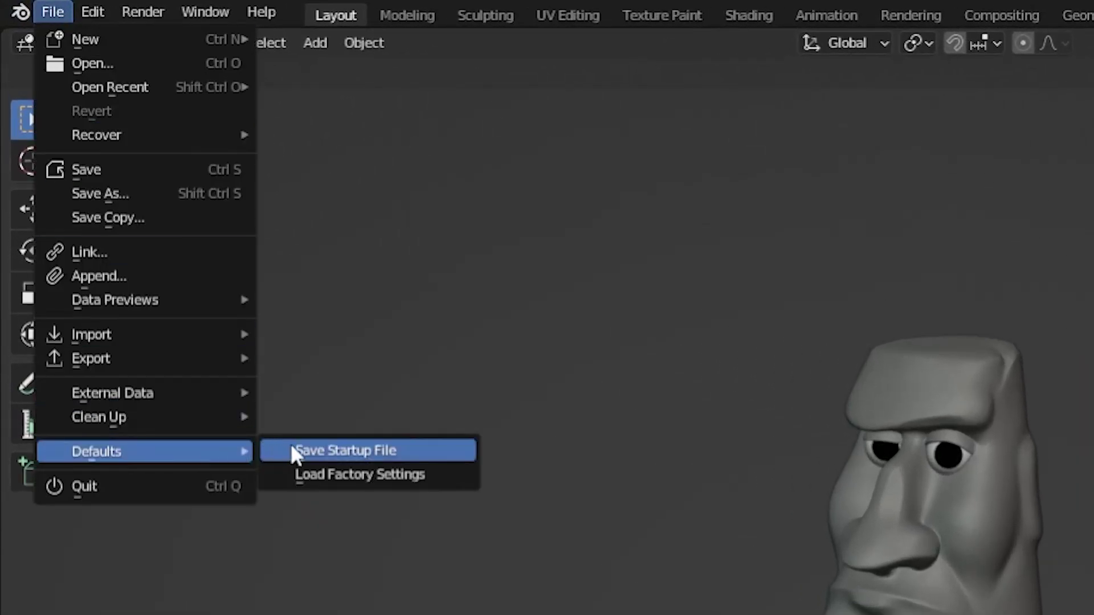
click(292, 450)
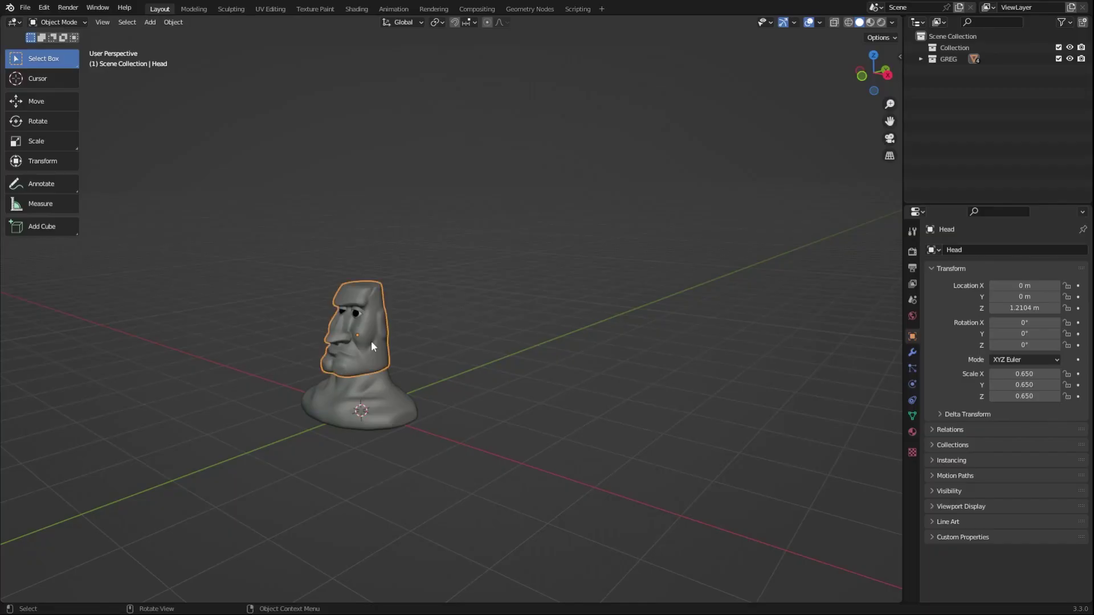
Step: Frame the head, return to Object Mode, and apply its scale
key(KP_Decimal)
scroll(371, 341, down, 5)
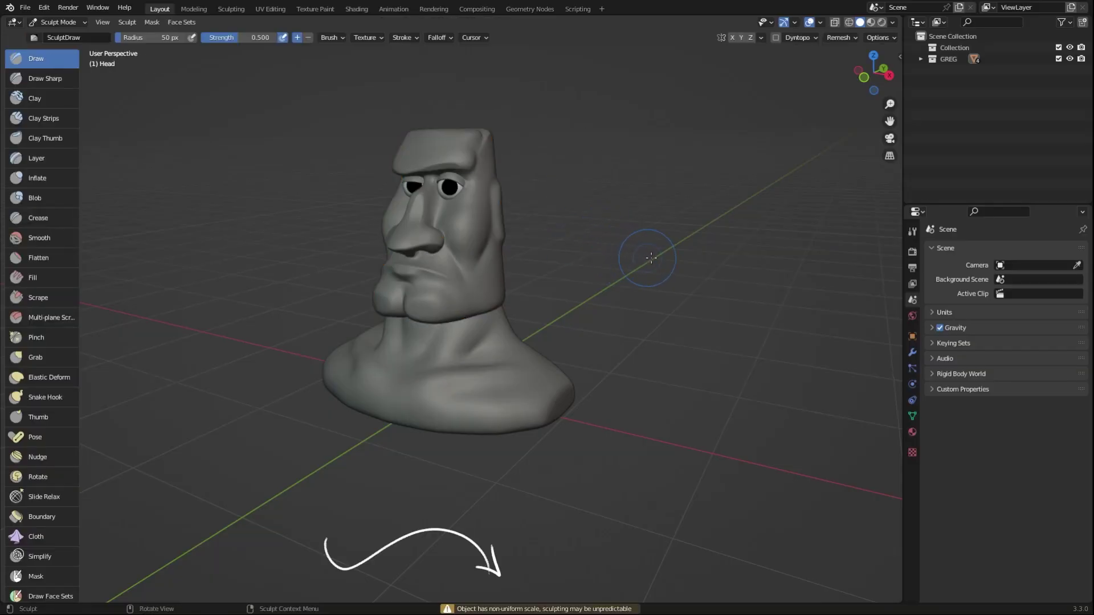
key(ctrl+Tab)
click(545, 254)
key(ctrl+a)
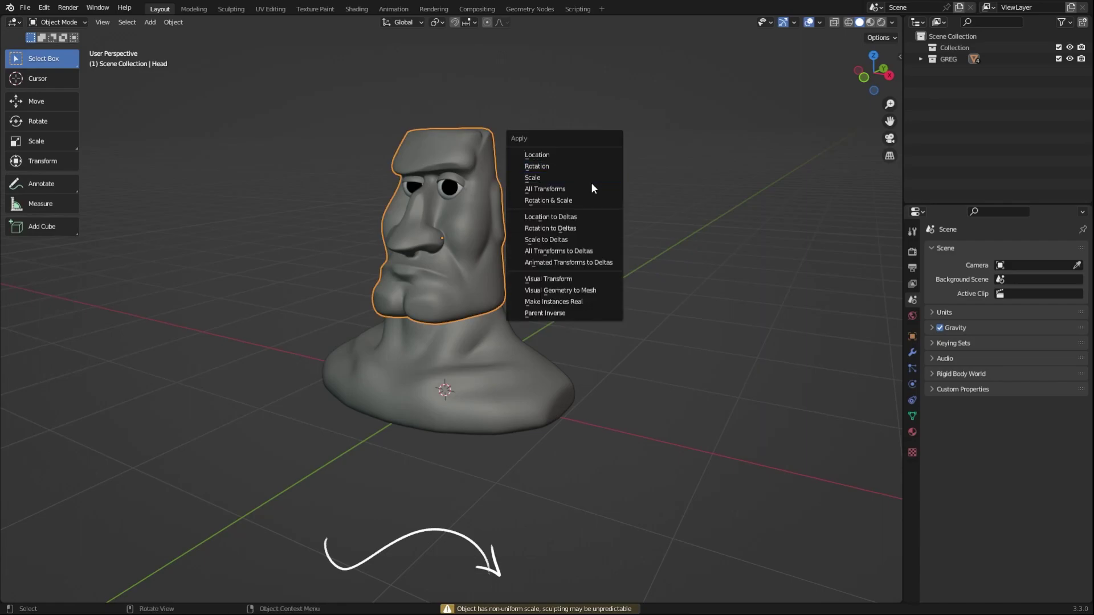
click(590, 182)
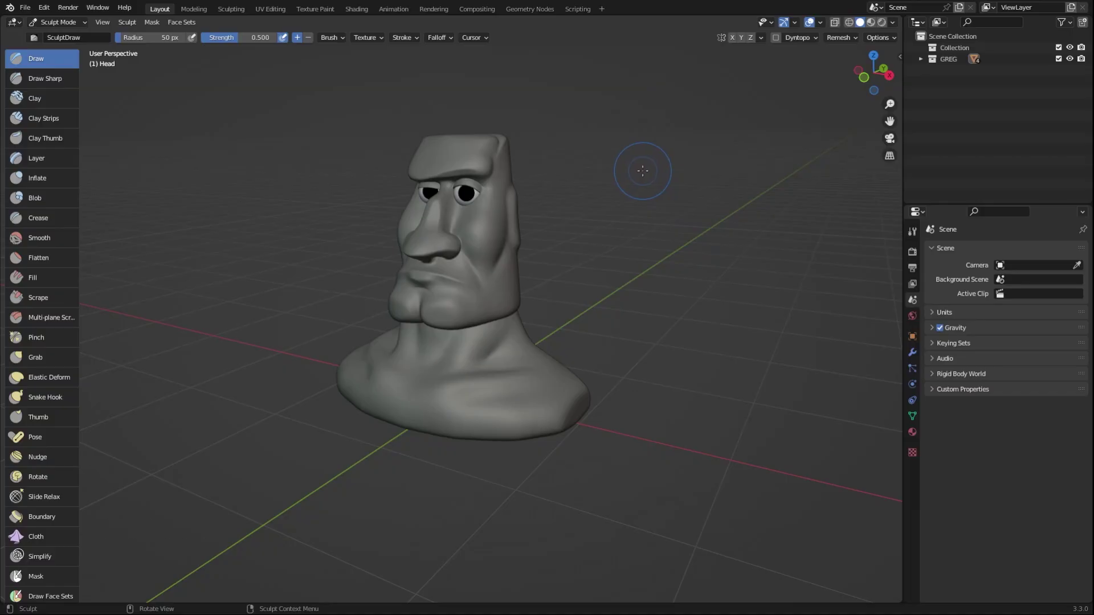
Step: Move the head onto the neck, then join the neck into the head with Ctrl+J
key(q)
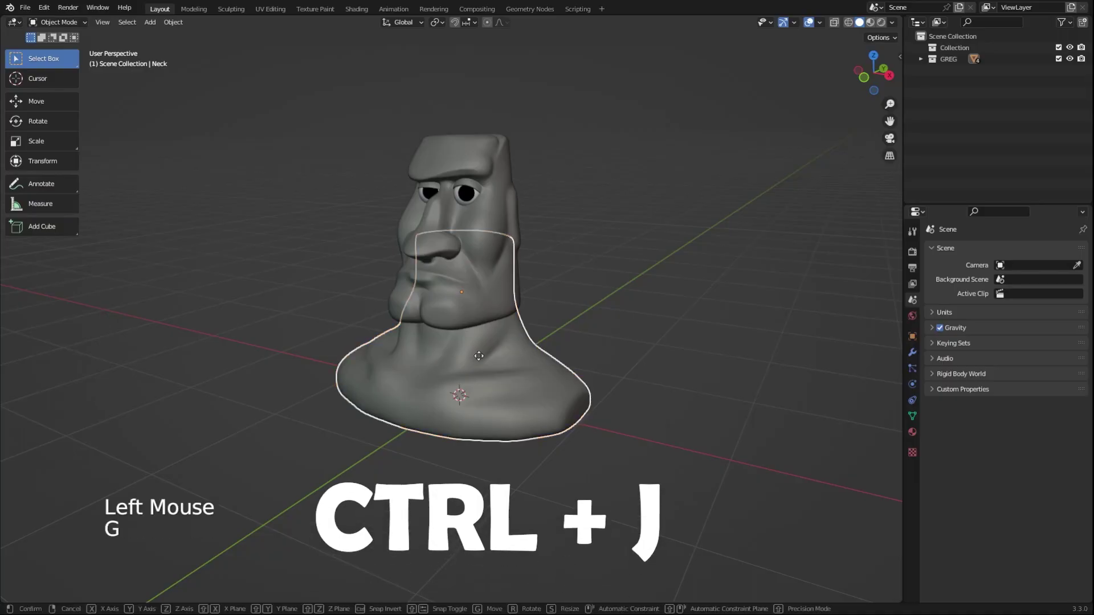
click(478, 356)
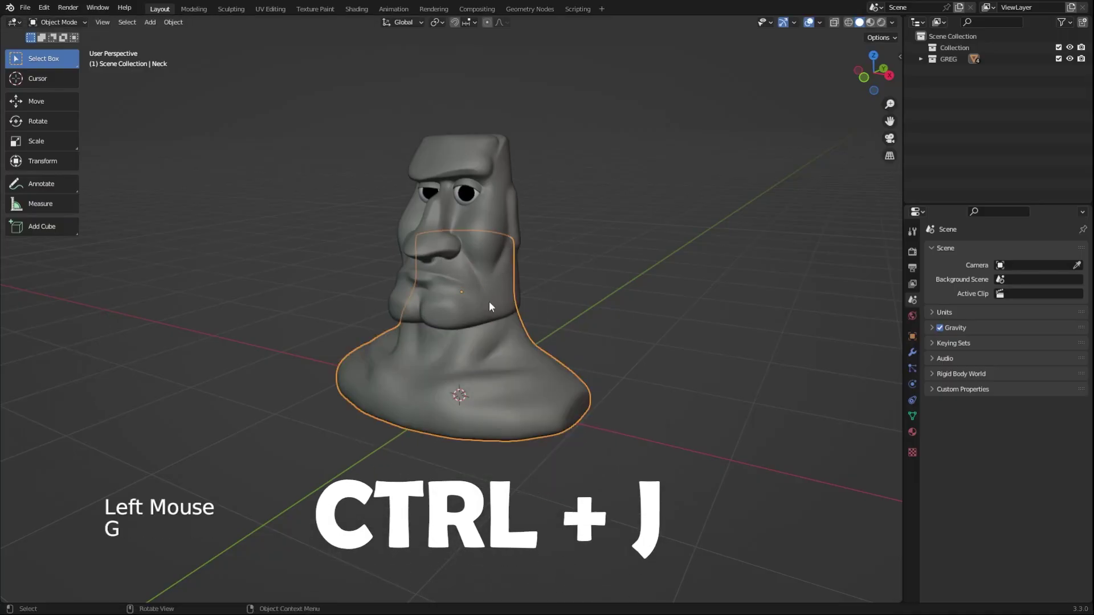
click(489, 301)
key(g)
click(507, 374)
click(507, 374)
shift+click(505, 288)
key(ctrl+j)
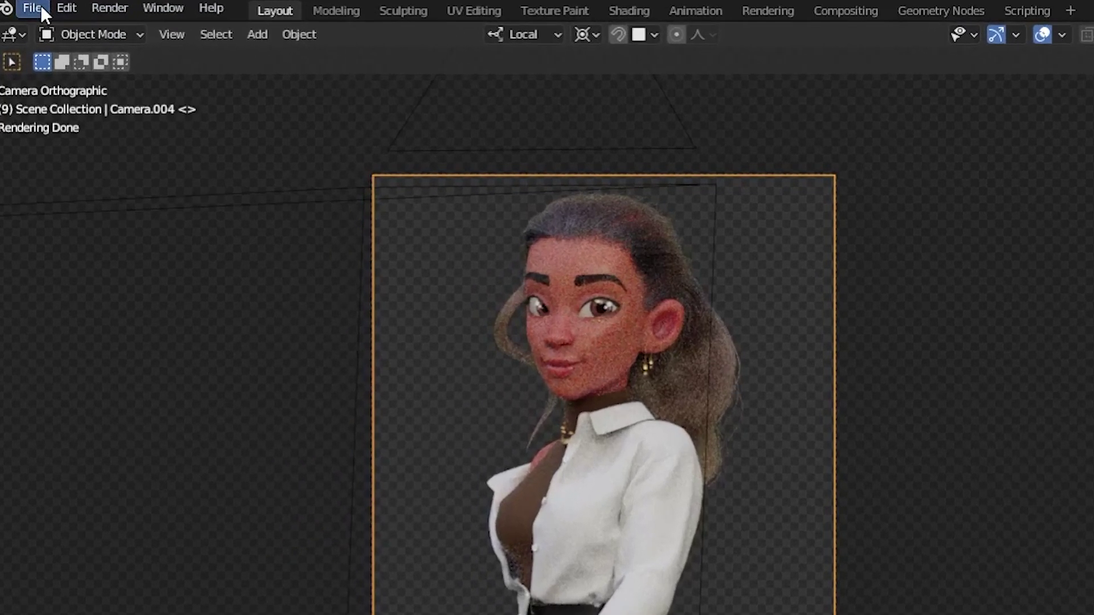
Step: Reveal the File > Clean Up submenu with its purge options for unused data-blocks
click(27, 7)
mouse_move(63, 202)
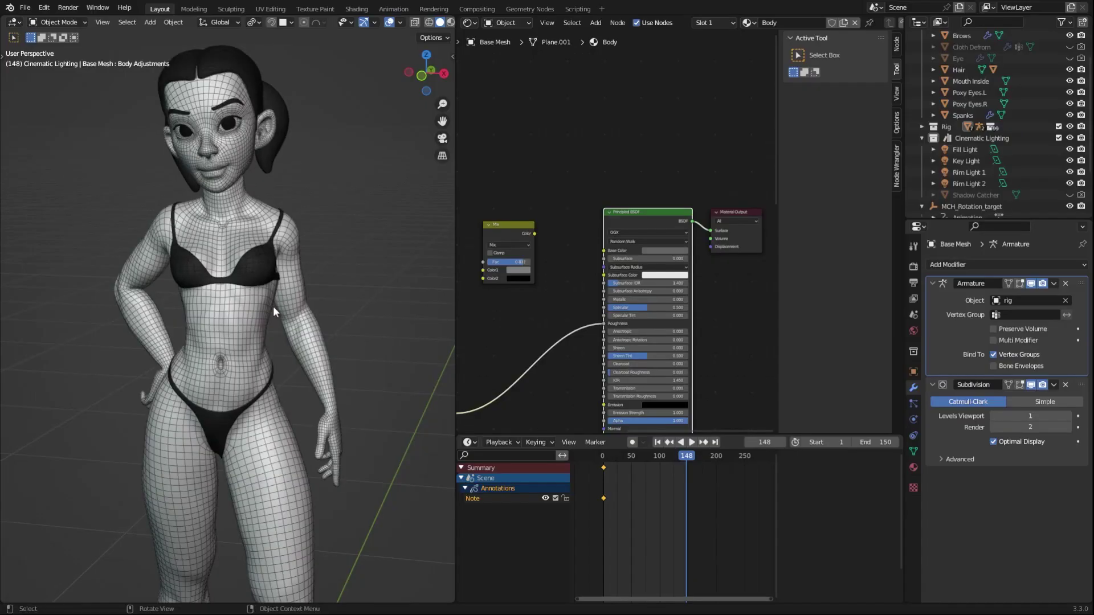
Step: Show face set colours, isolate the green arm face set, then unhide all face sets
key(alt+w)
click(303, 346)
ctrl+middle_drag(292, 320, 291, 253)
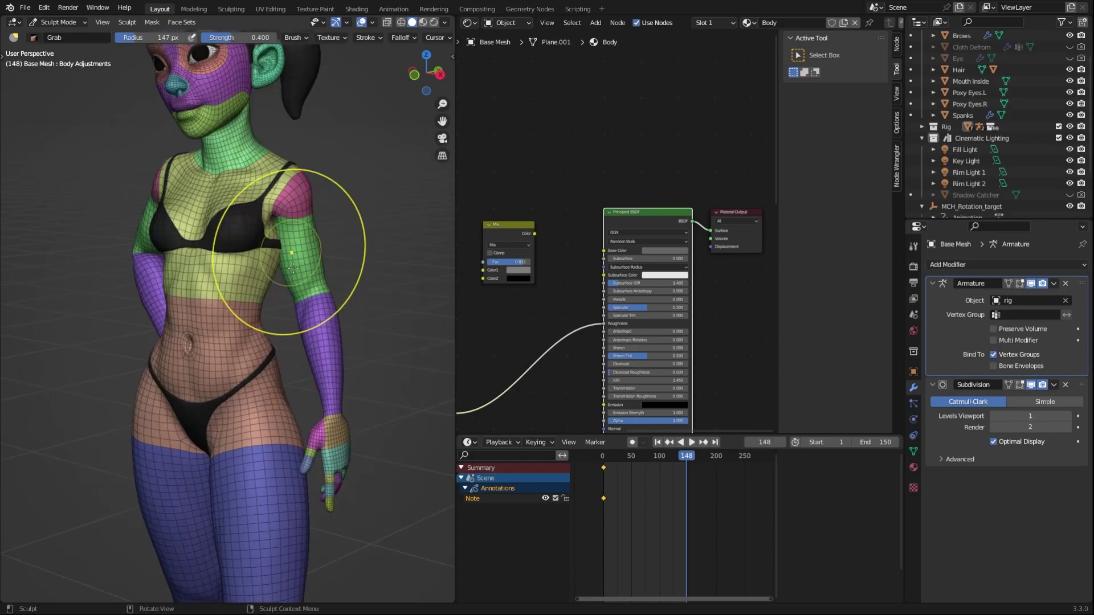
key(h)
key(ctrl+0)
ctrl+middle_drag(362, 355, 306, 242)
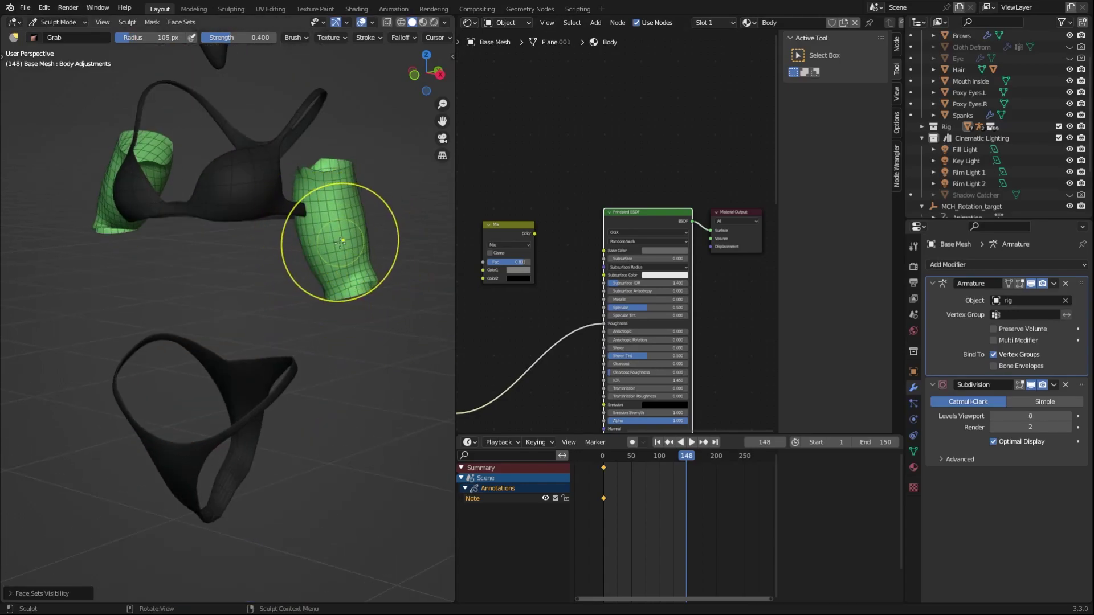
key(alt+h)
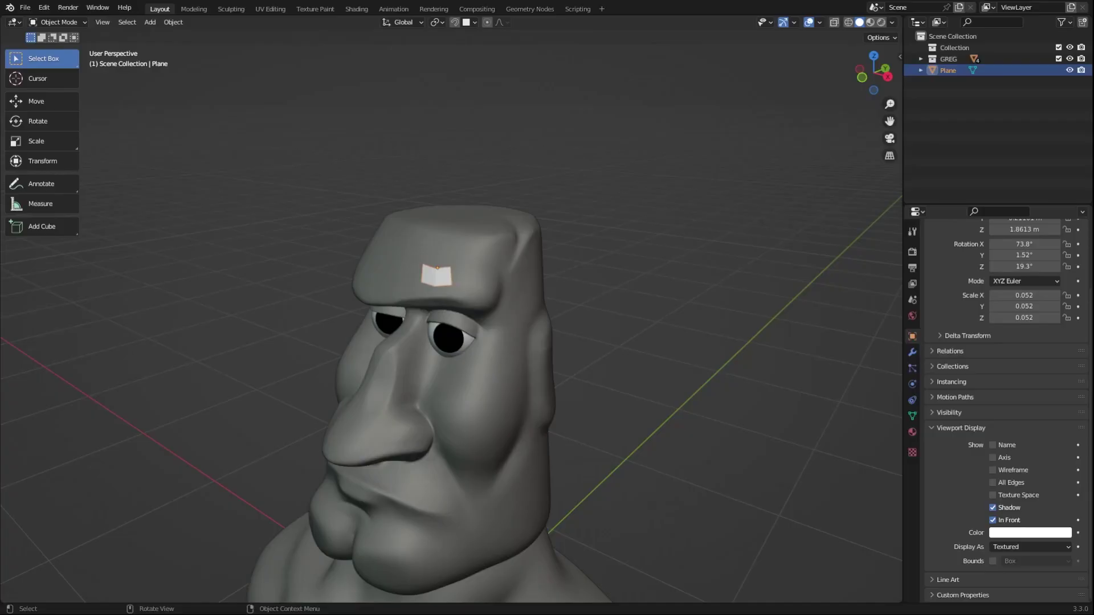
Step: Snap a plane to the head's surface, then extrude and rotate a new section along the brow
click(472, 23)
key(Tab)
scroll(437, 268, up, 3)
key(e)
key(r)
click(550, 281)
scroll(551, 281, down, 3)
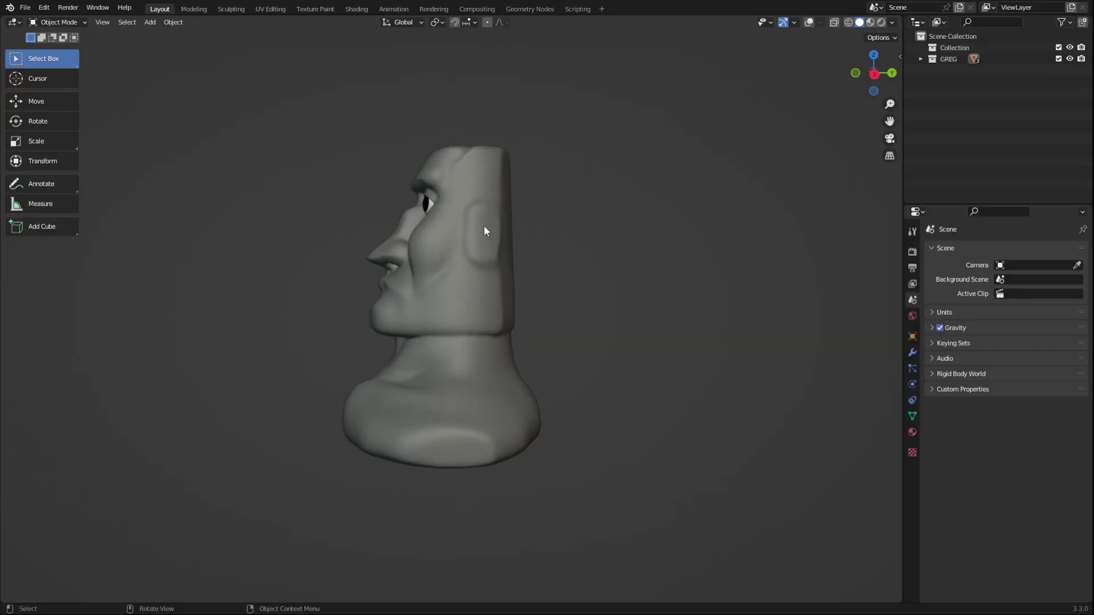
Step: In Sculpt Mode, symmetrize the head from +X to -X so both eyes match
middle_drag(483, 224, 562, 237)
key(ctrl+Tab)
click(572, 282)
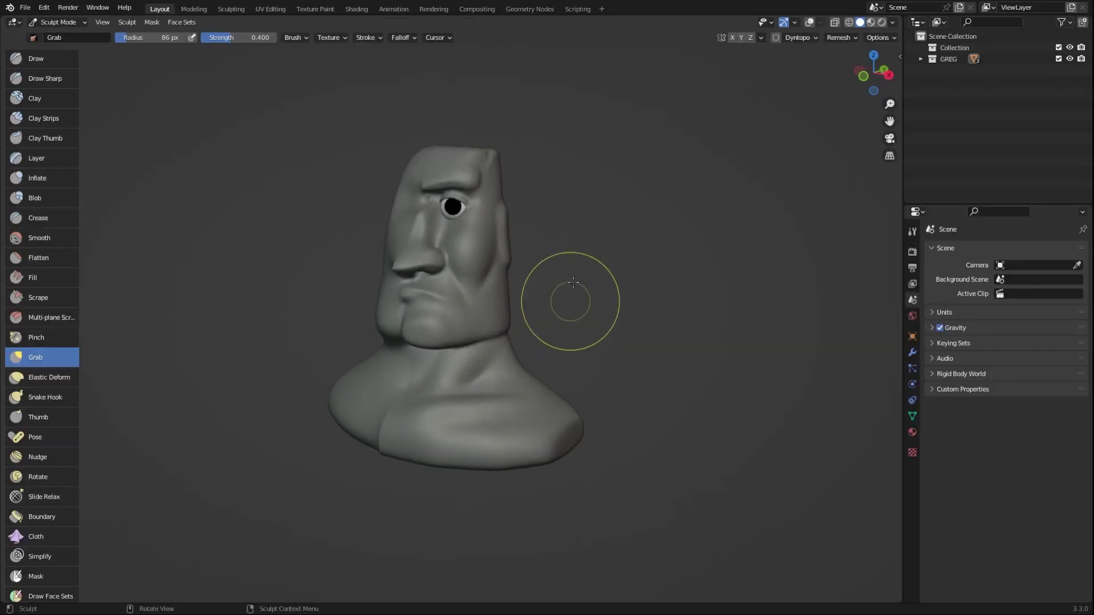
click(760, 37)
click(770, 222)
click(750, 209)
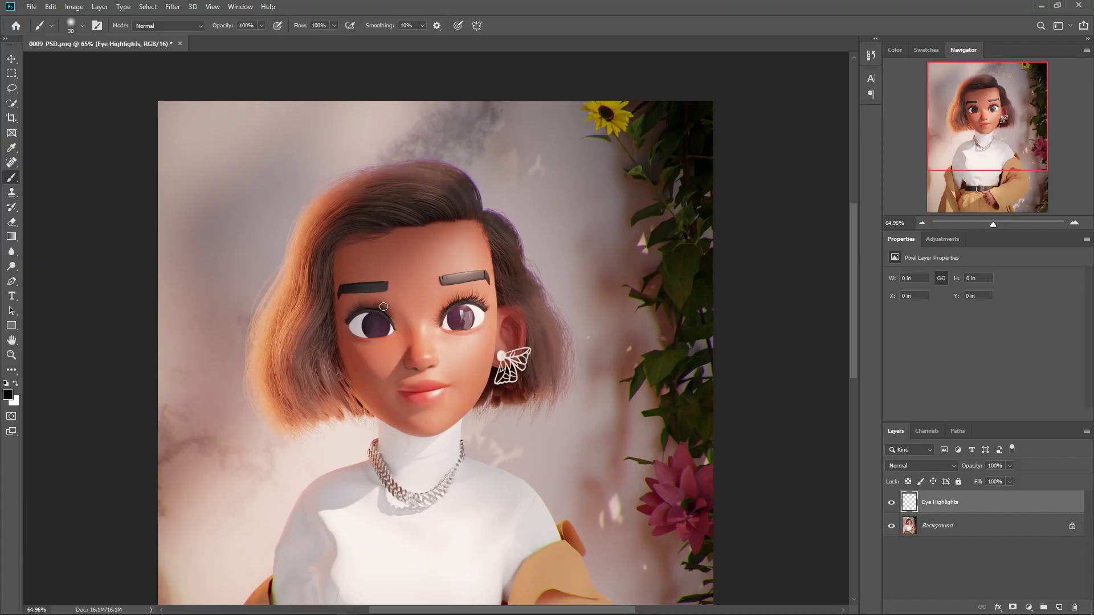
Step: Zoom in and dab a white highlight into the iris on the Eye Highlights layer
alt+scroll(367, 333, up, 5)
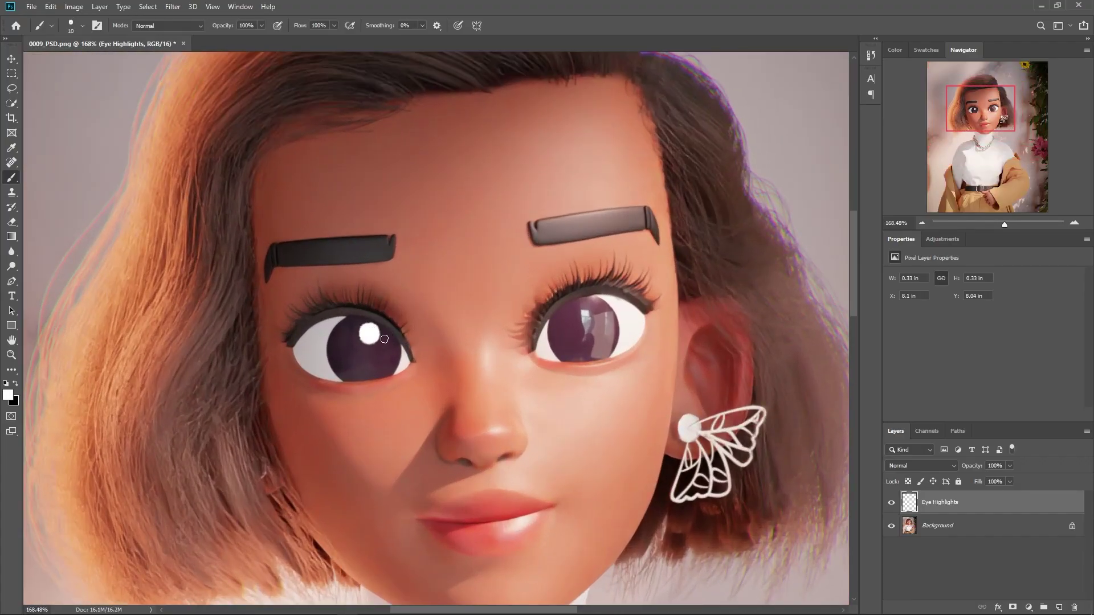
click(588, 314)
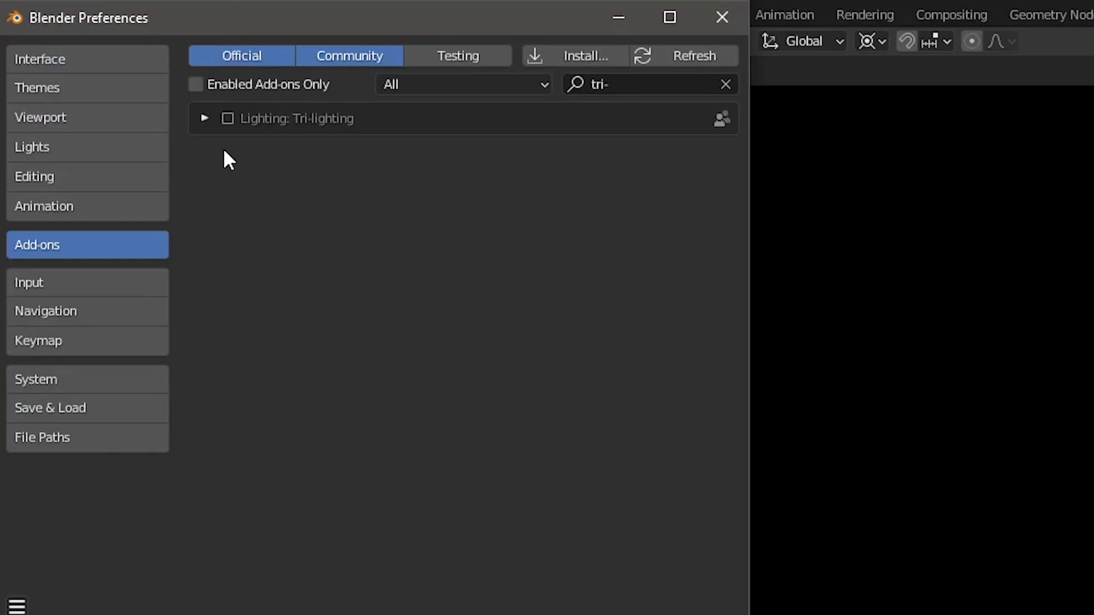
Step: Enable Tri-lighting, add a 3 Point Lights rig, and raise the light power to 117.5 W
click(227, 118)
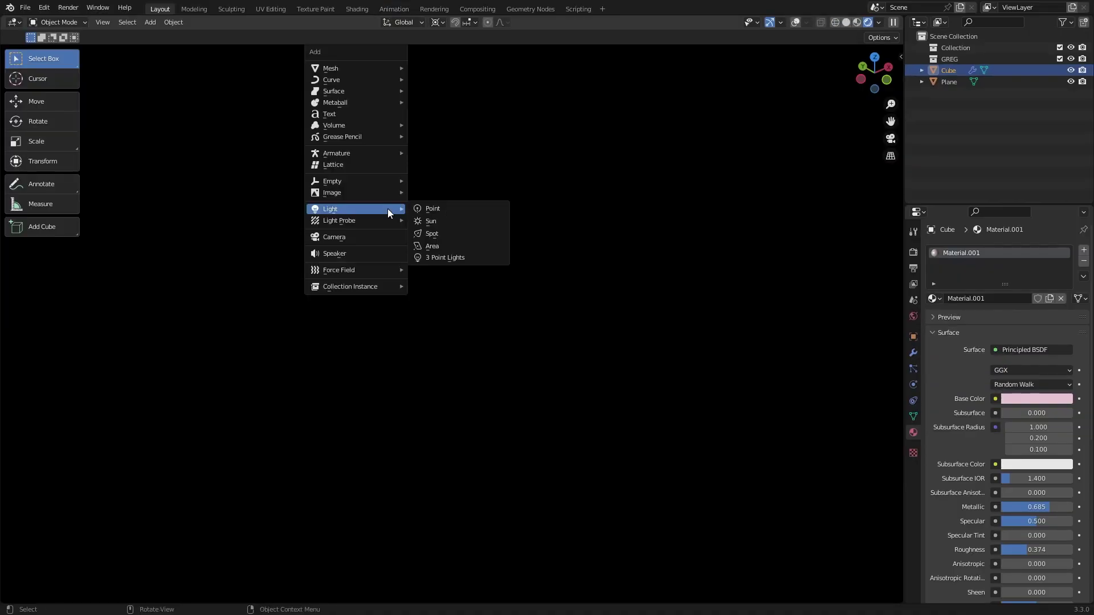
click(439, 257)
right_click(531, 125)
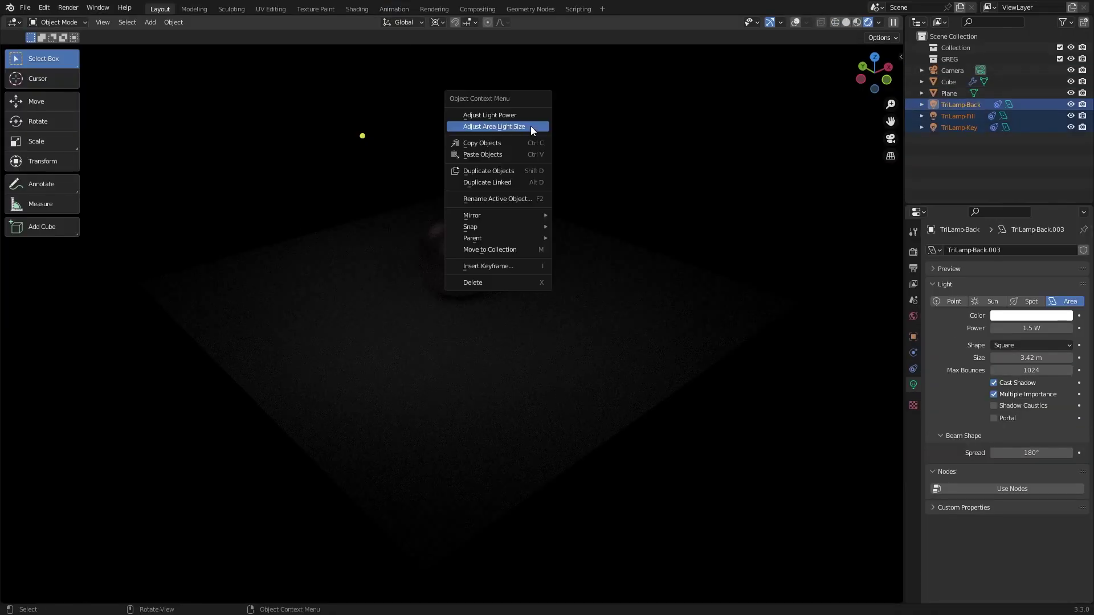
click(535, 116)
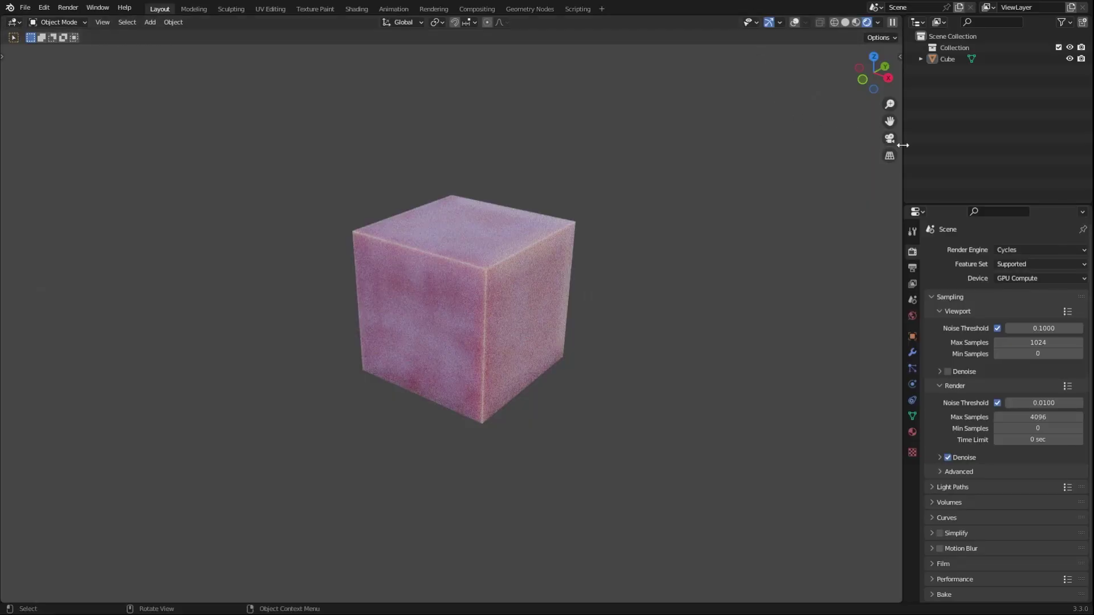
Step: Turn off Caustics in the render Light Paths settings
drag(903, 145, 708, 148)
scroll(860, 381, down, 2)
click(796, 441)
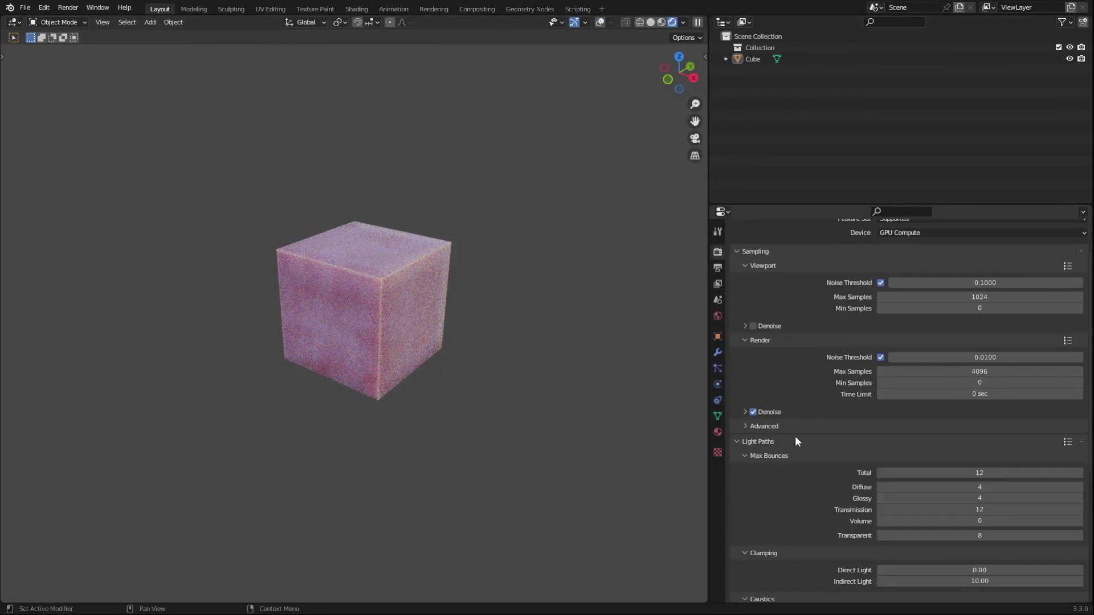
scroll(795, 441, down, 6)
drag(881, 471, 880, 482)
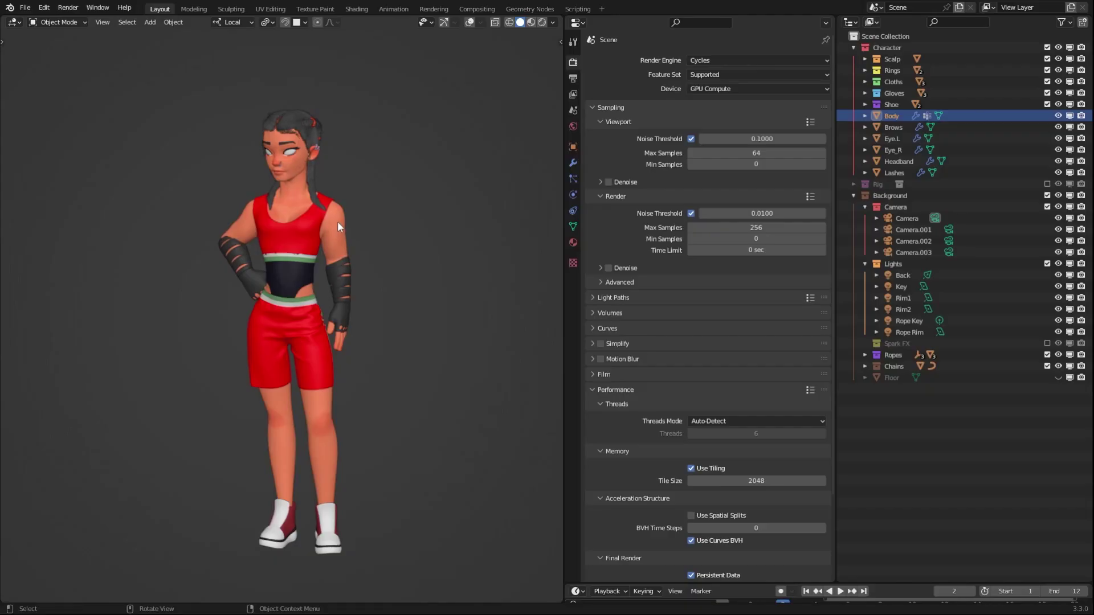
Step: Set viewport shading to MatCap with a Single black colour, then orbit to view the side silhouette
click(554, 23)
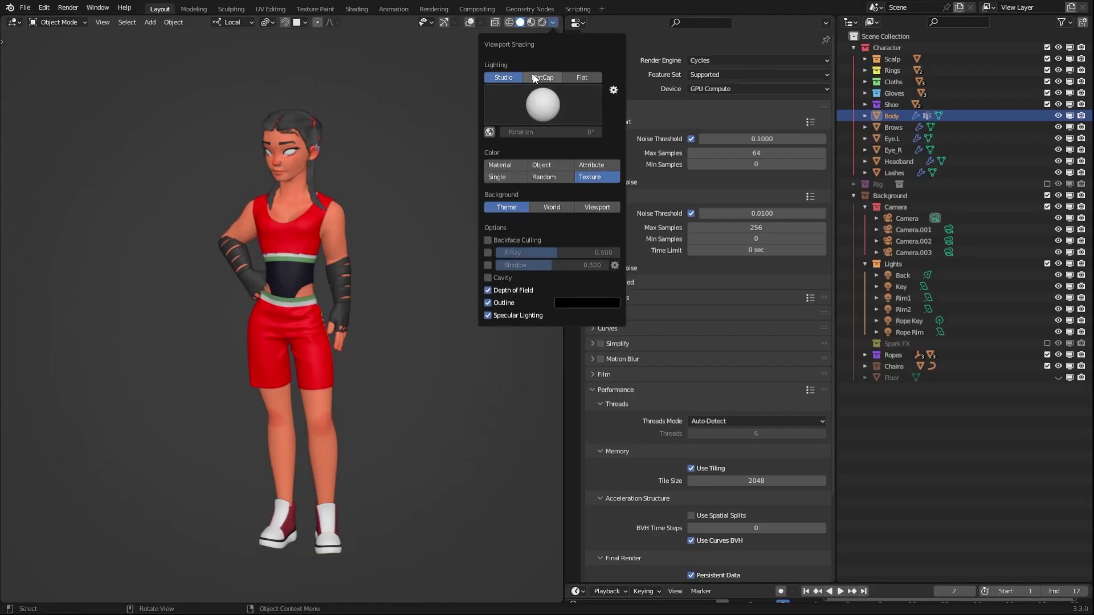
click(536, 74)
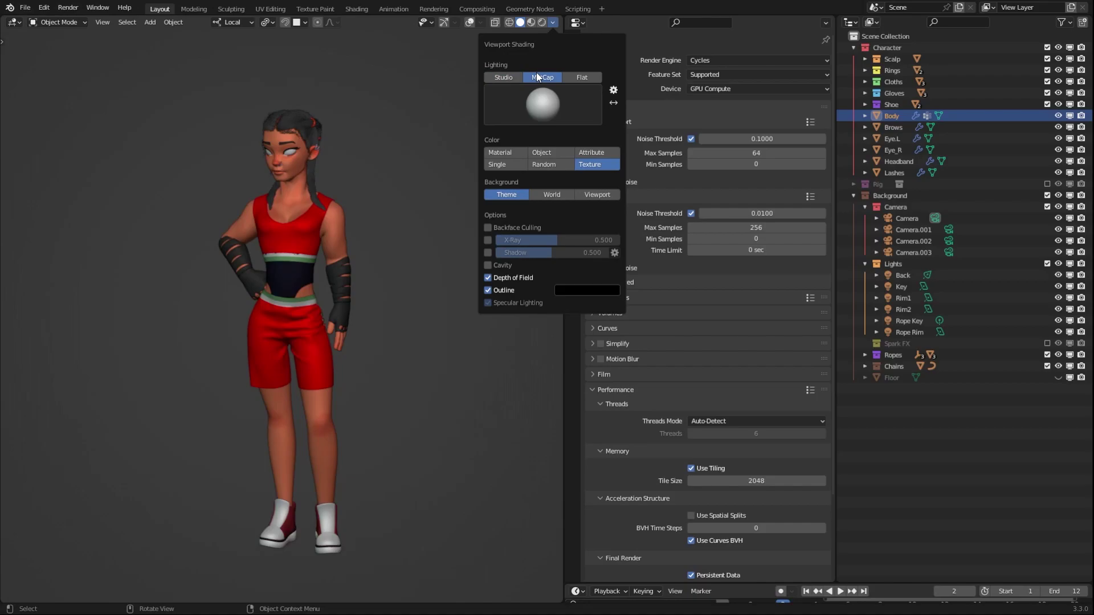
click(516, 163)
click(533, 178)
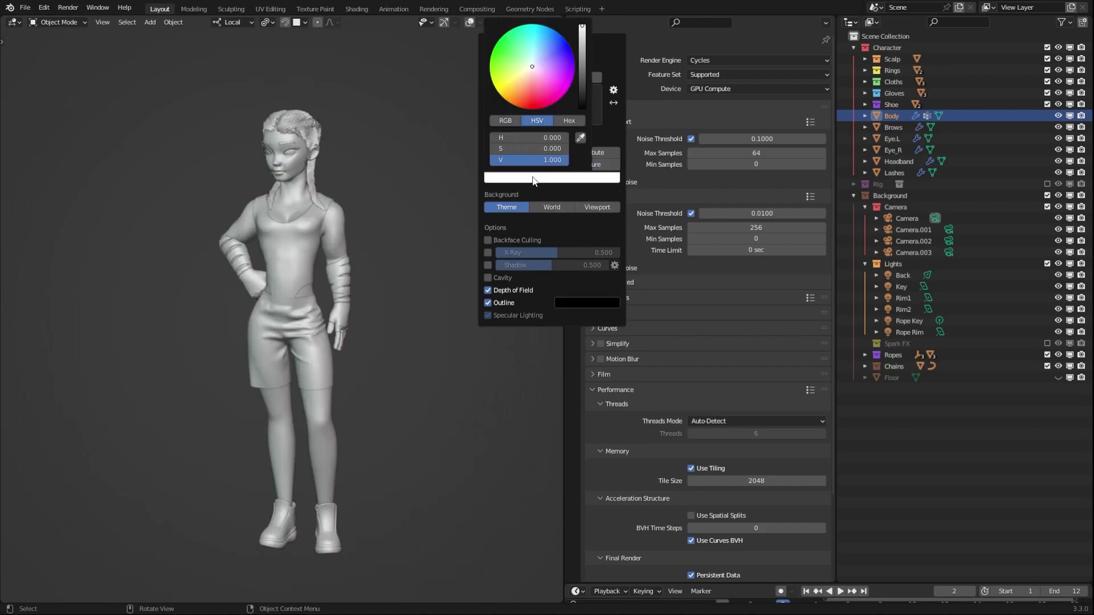
drag(582, 43, 581, 106)
middle_drag(368, 200, 250, 247)
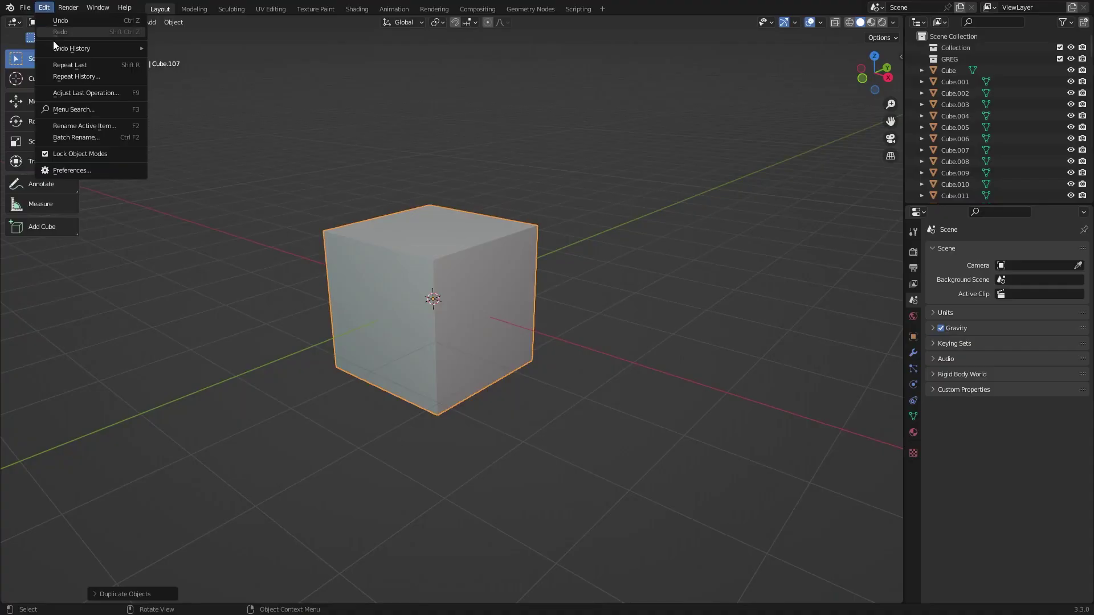
Step: Check the undo history, open the System preferences, then orbit out of camera view around the room
mouse_move(59, 47)
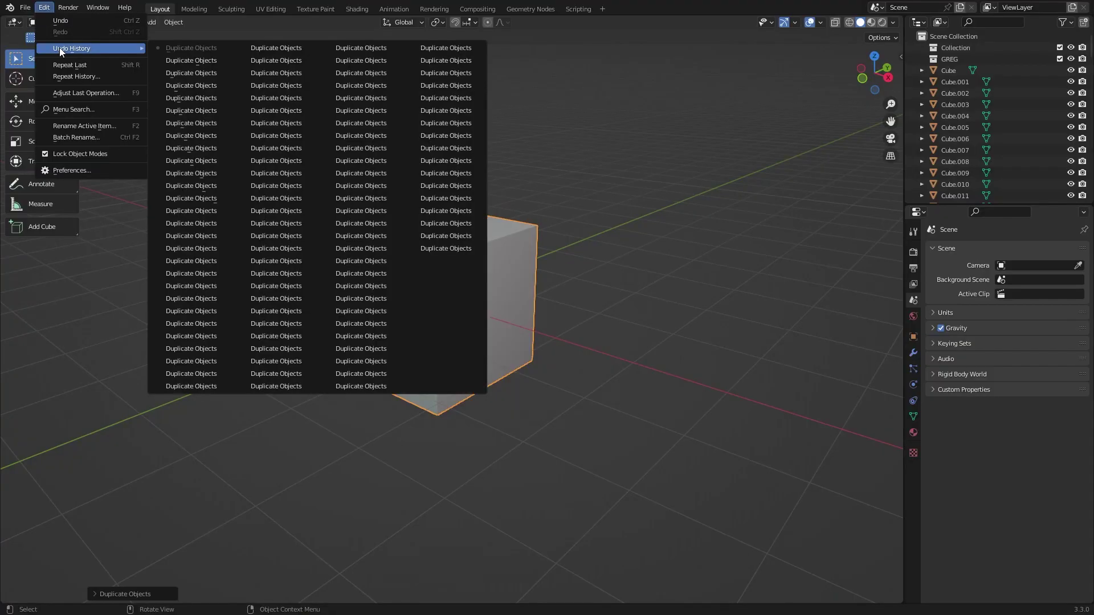
key(Escape)
click(44, 8)
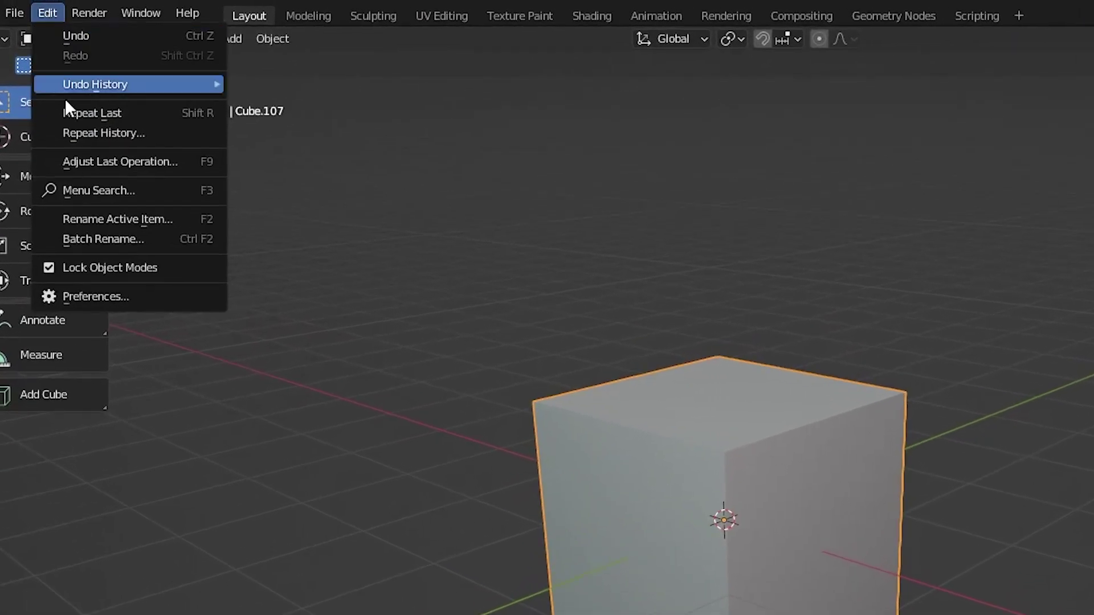
click(112, 299)
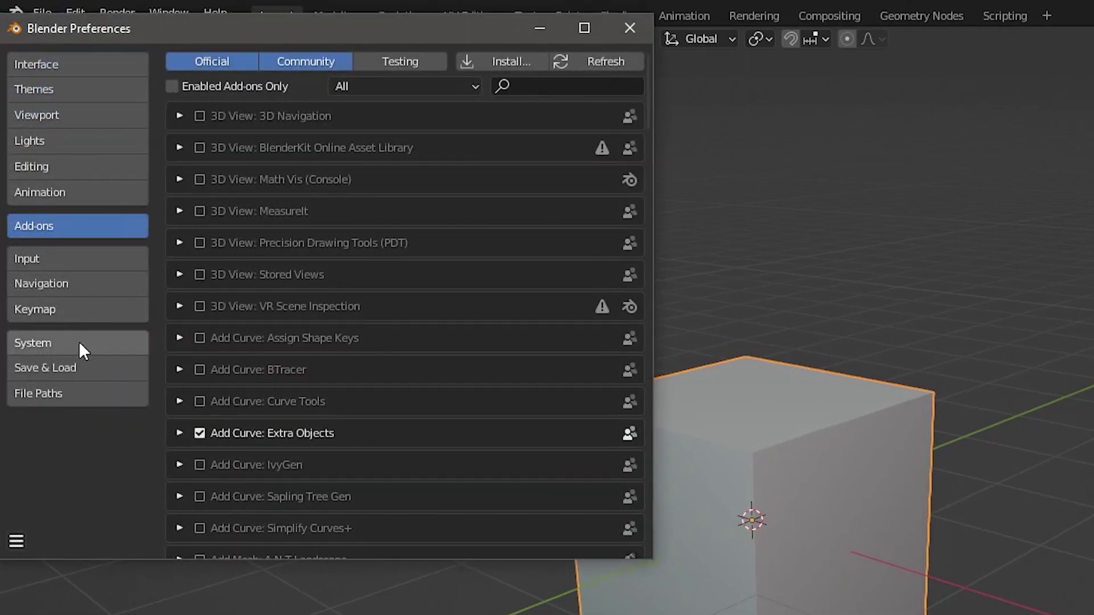
click(50, 342)
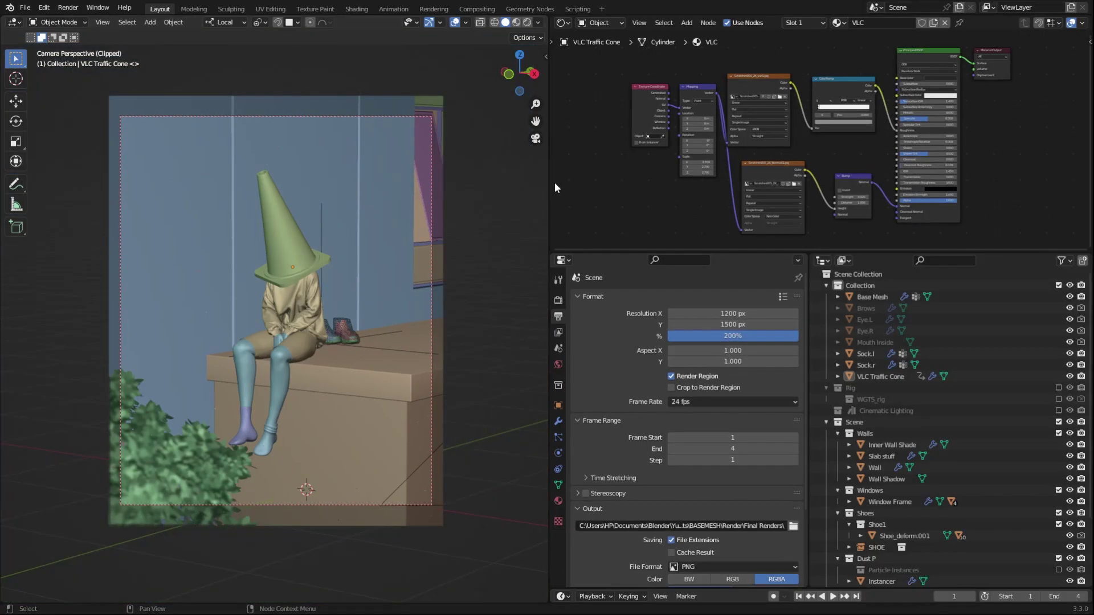
middle_drag(469, 236, 15, 246)
scroll(468, 254, down, 3)
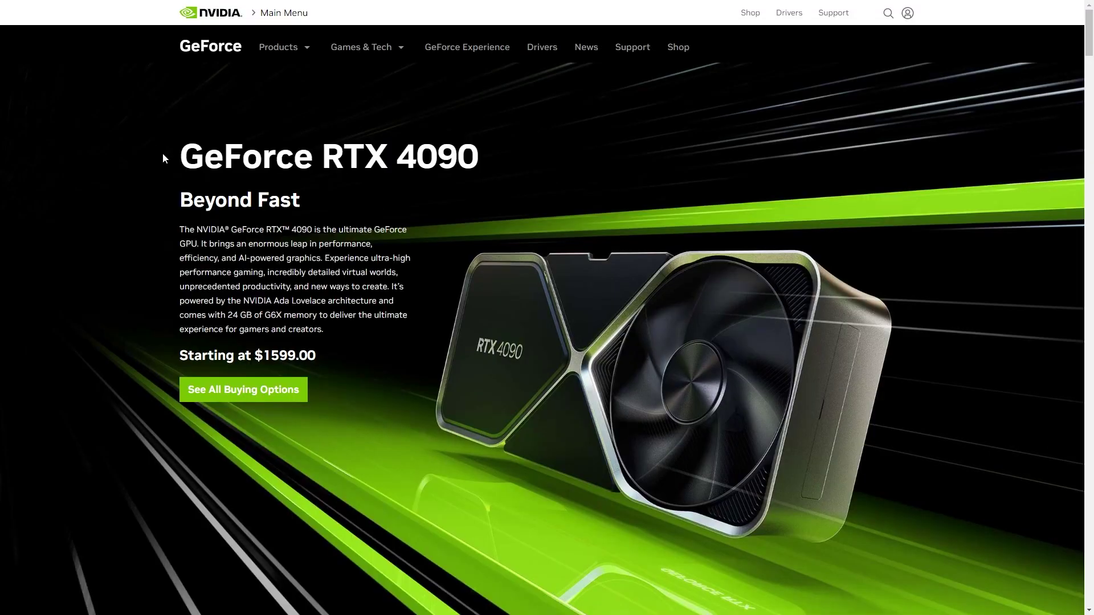
Step: Highlight the 'GeForce RTX 4090' heading, then the start of its 'Starting at' price line
drag(162, 154, 573, 157)
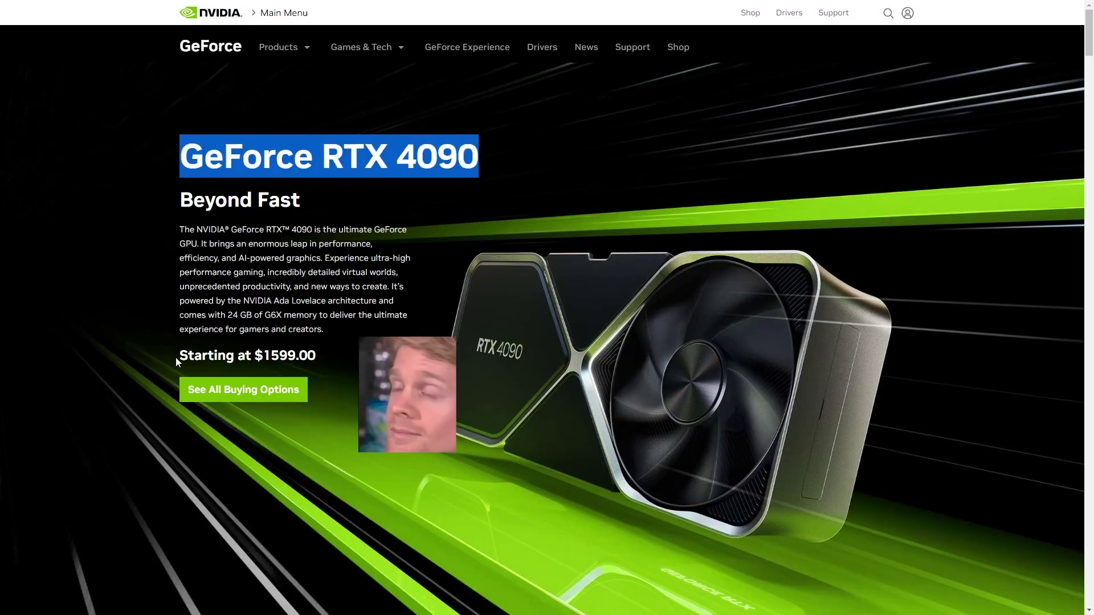
drag(177, 361, 185, 358)
drag(352, 364, 300, 356)
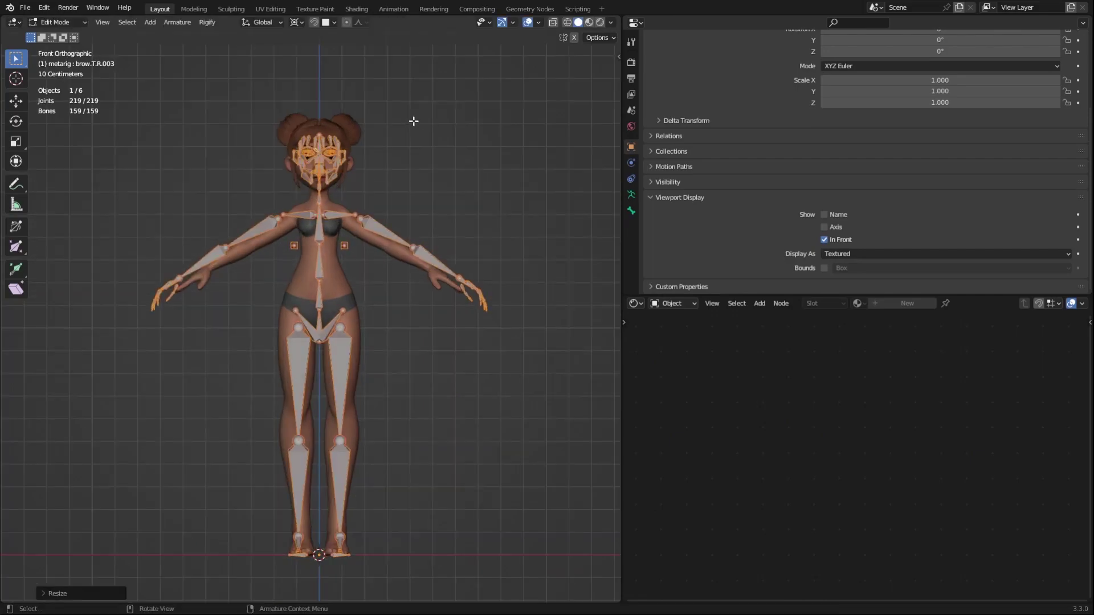
Step: Add a Human meta-rig and move its bones to fit the character in side view
key(s)
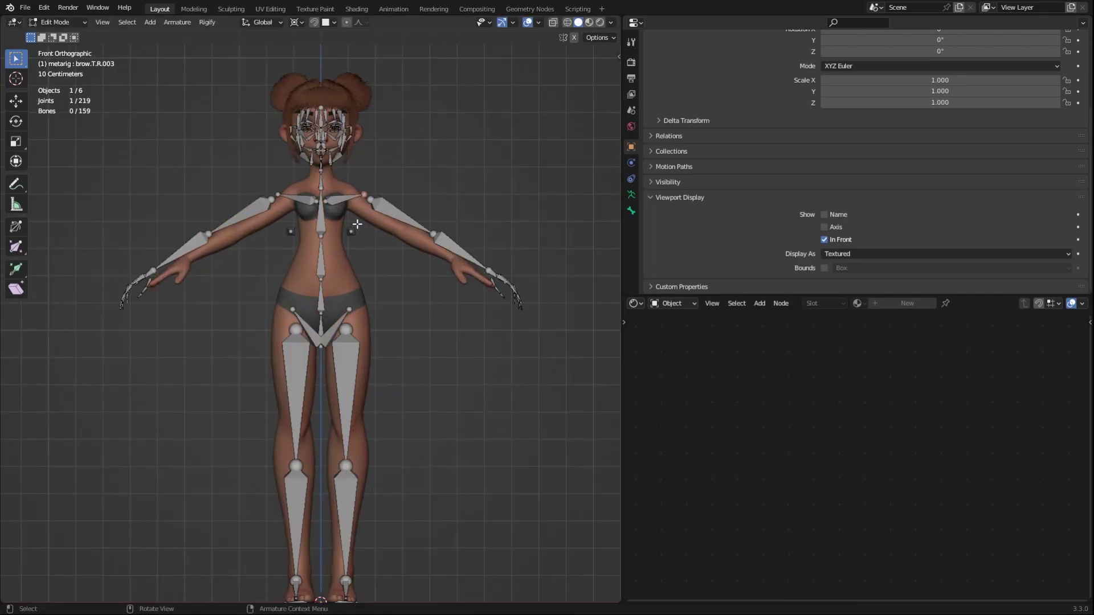
key(KP_3)
scroll(406, 195, up, 3)
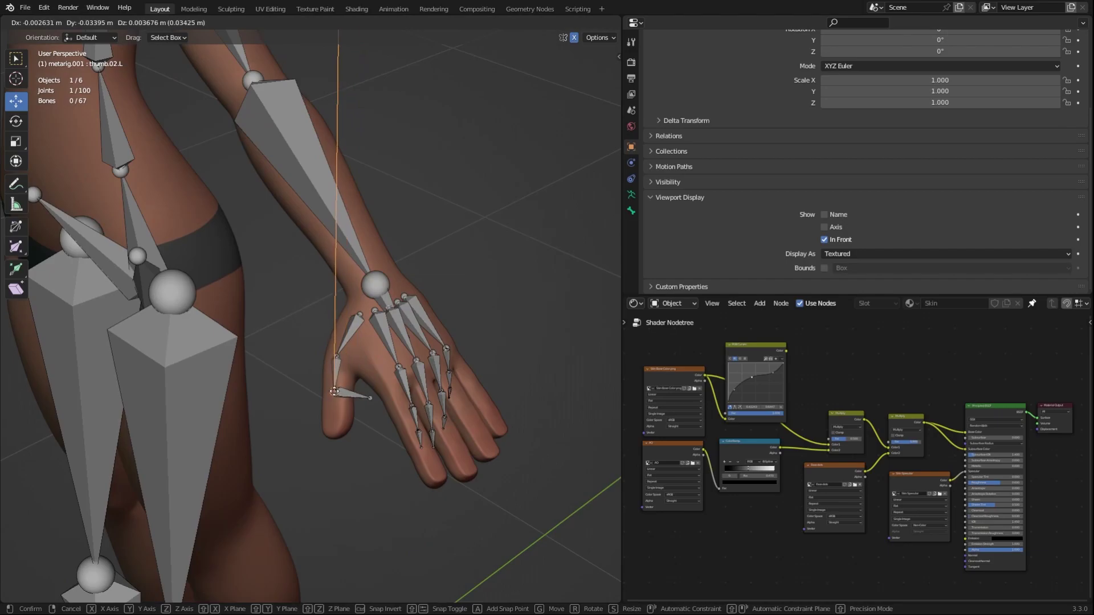
click(334, 392)
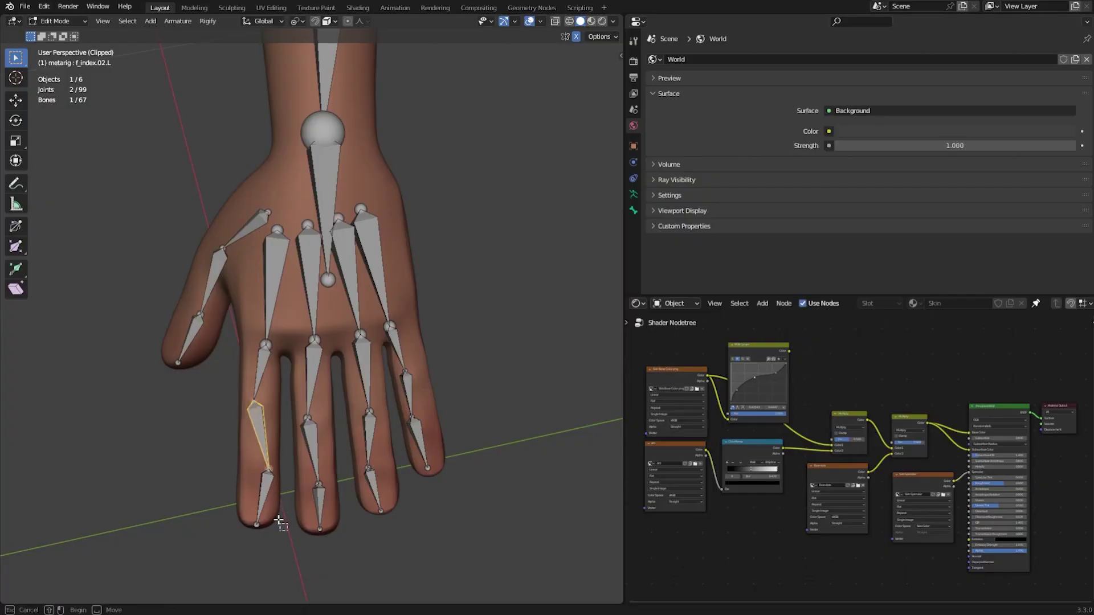
Step: Set Transform Orientation to Normal and shrink the index-finger bones along their normals
drag(279, 522, 239, 327)
click(263, 21)
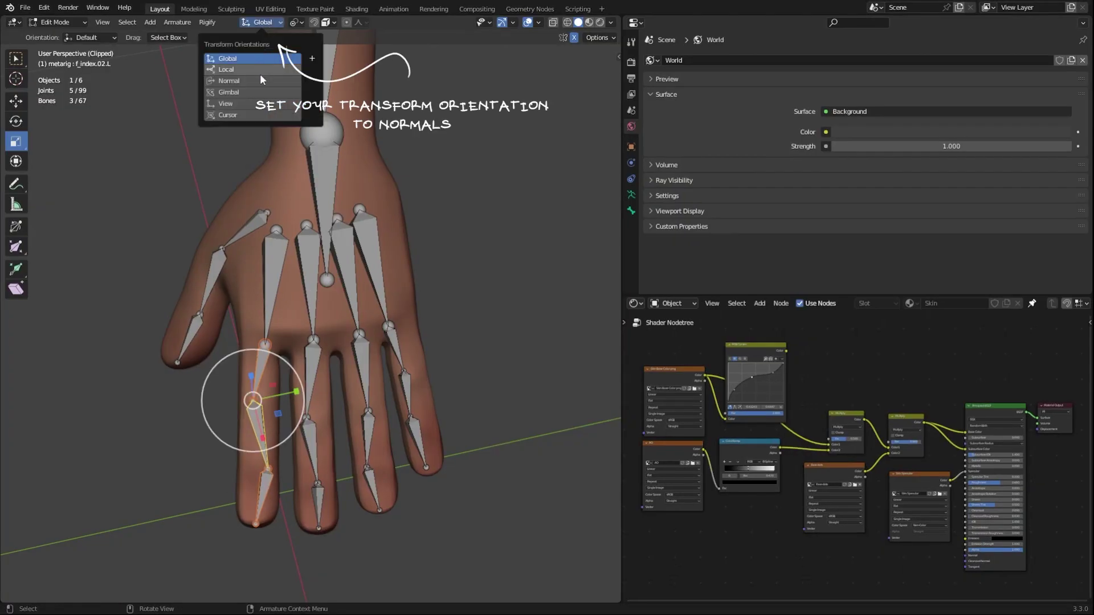
click(259, 74)
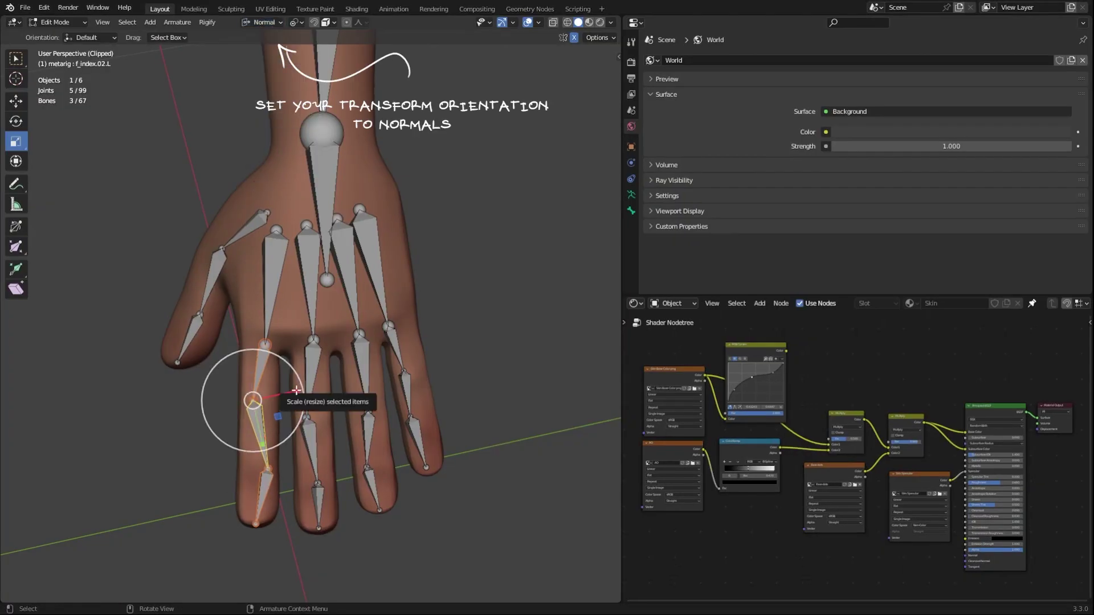
drag(296, 390, 252, 403)
Step: Rotate the finger bones around their normal Z and move the finger joint along Z
key(r)
key(z)
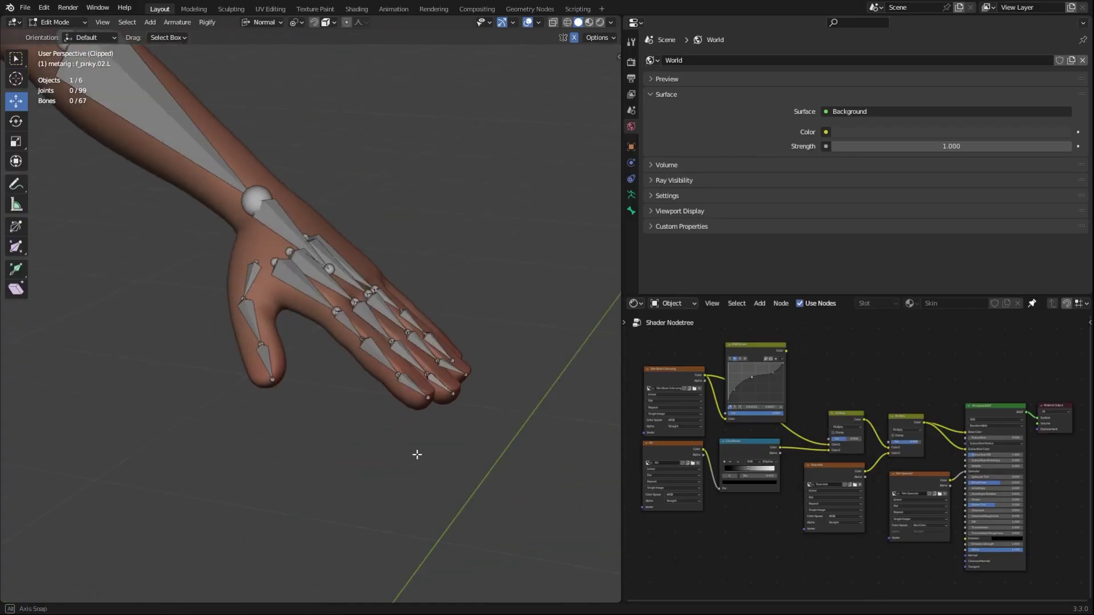
middle_drag(415, 454, 472, 355)
drag(418, 380, 431, 361)
scroll(515, 390, down, 3)
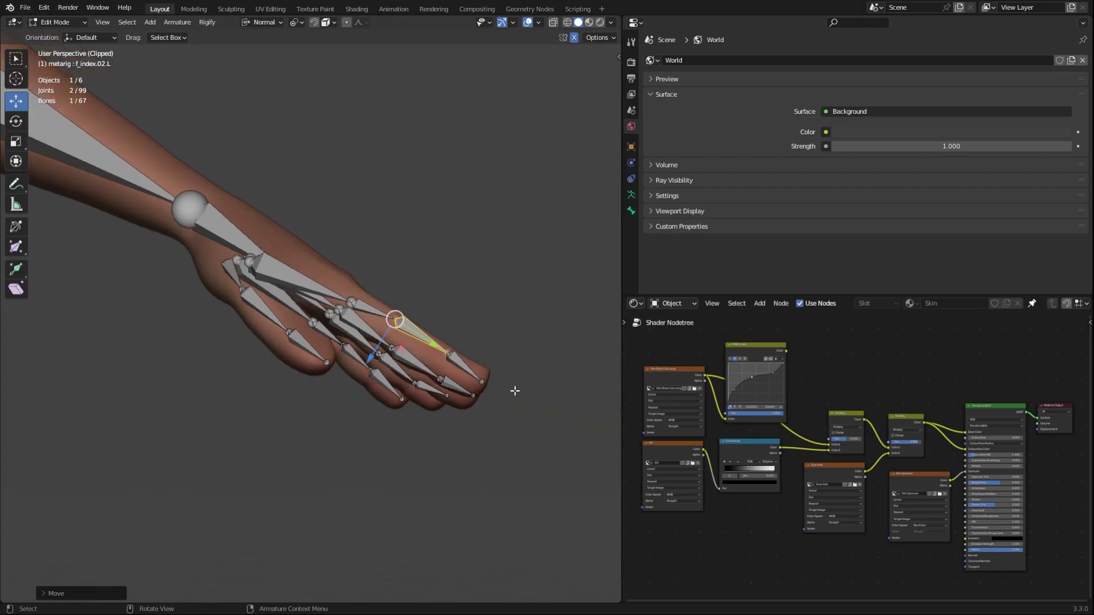
key(g)
key(z)
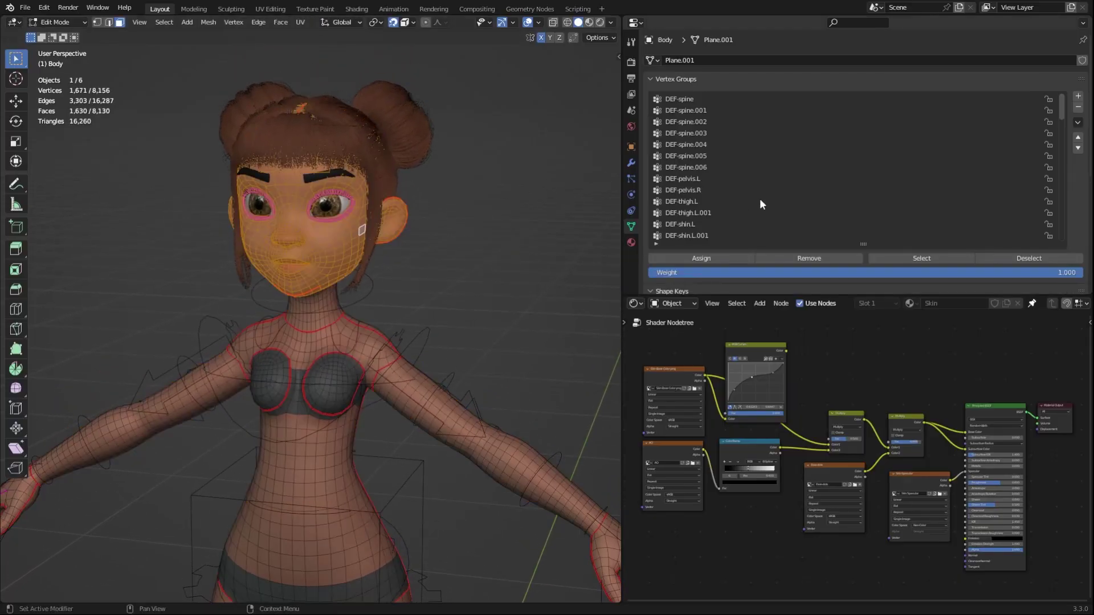
Step: Run Node Wrangler's Principled texture setup on the Fabric018 images, including roughness, and place the nodes
click(699, 98)
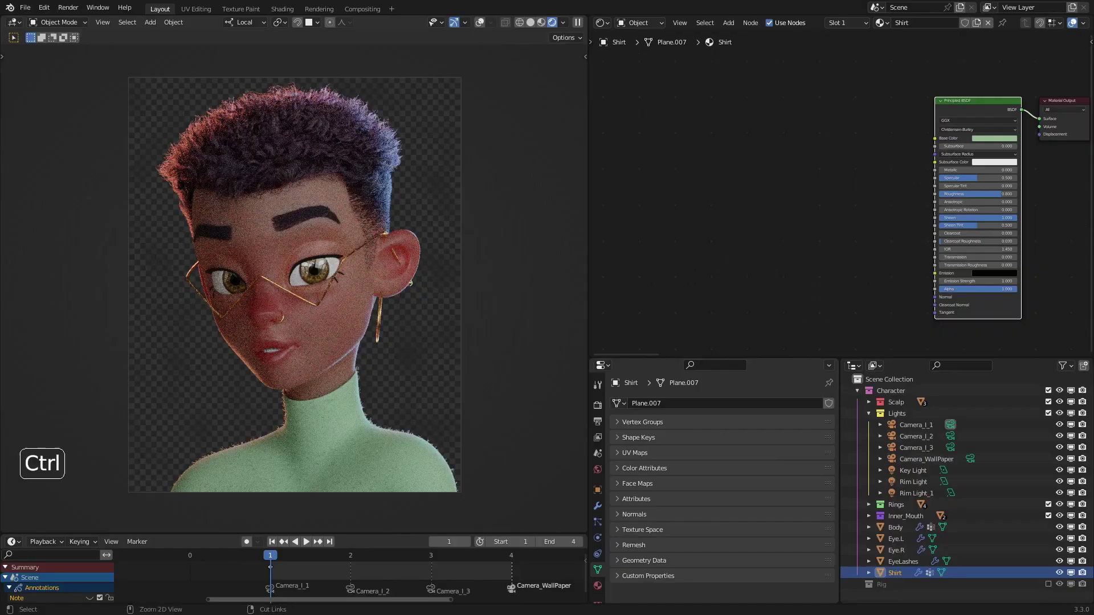
key(ctrl+shift+t)
shift+click(512, 296)
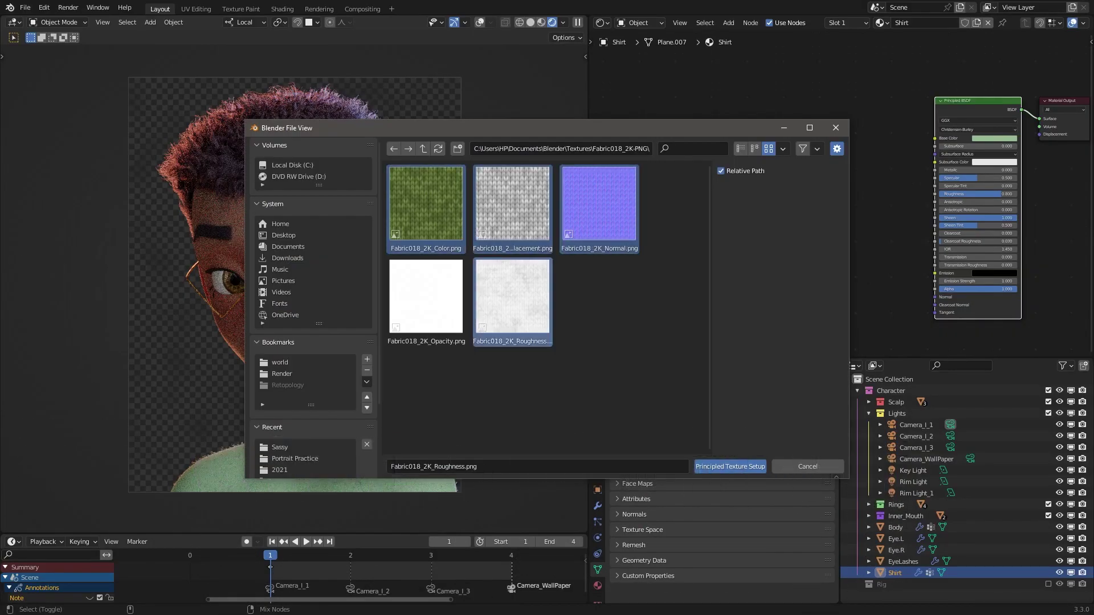
key(Return)
scroll(837, 205, down, 4)
key(g)
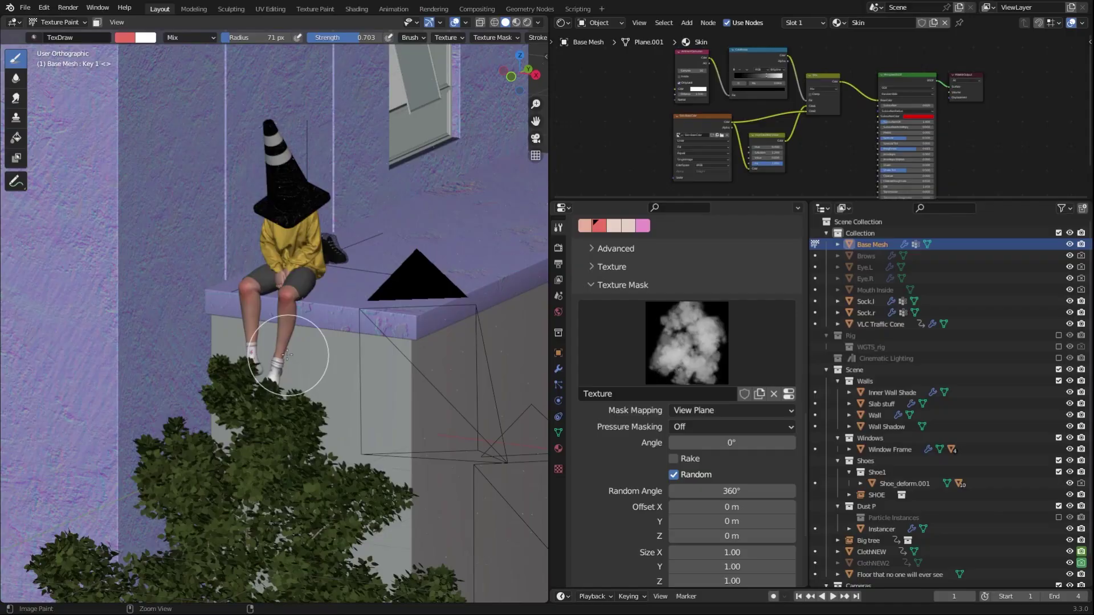
scroll(274, 353, up, 6)
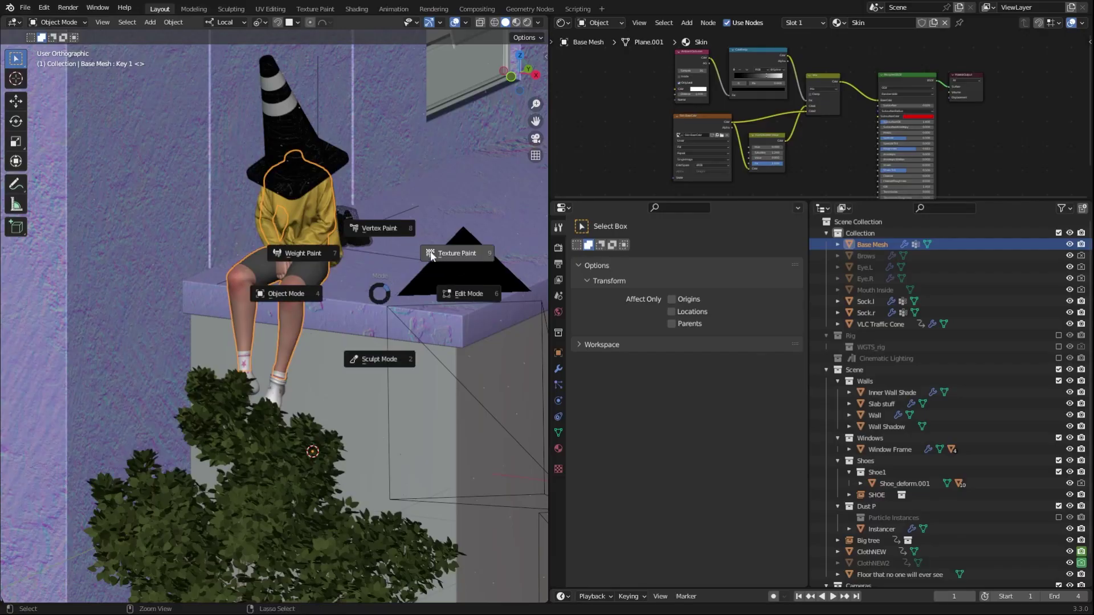
Step: In Texture Paint, give the JITTER brush a cloud texture mask, 500% spacing and 2.0 jitter
click(458, 253)
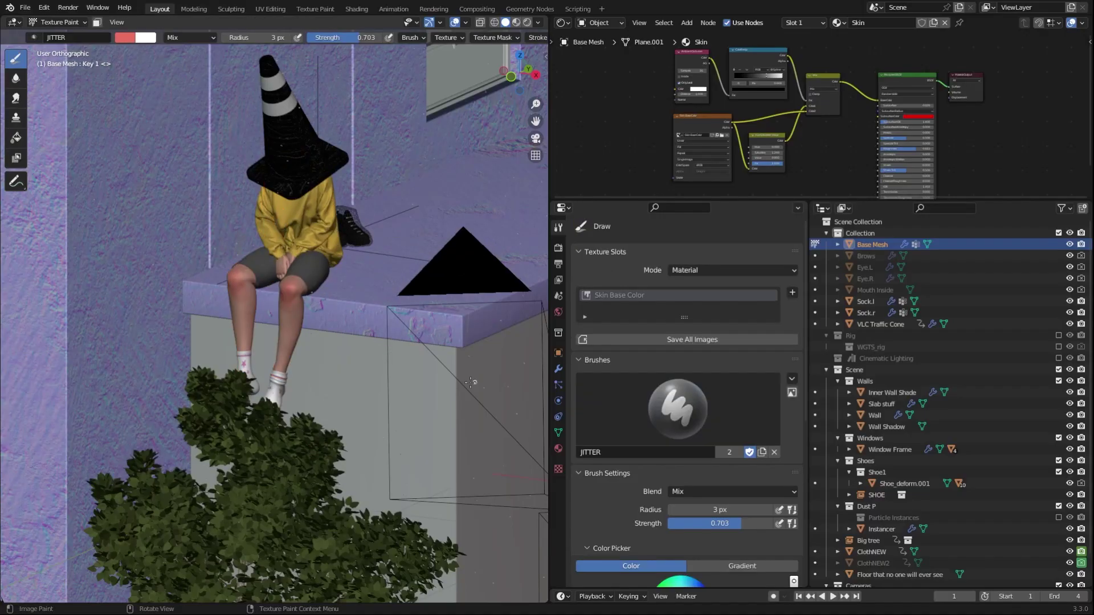
scroll(340, 263, up, 4)
scroll(340, 263, up, 3)
scroll(730, 453, down, 10)
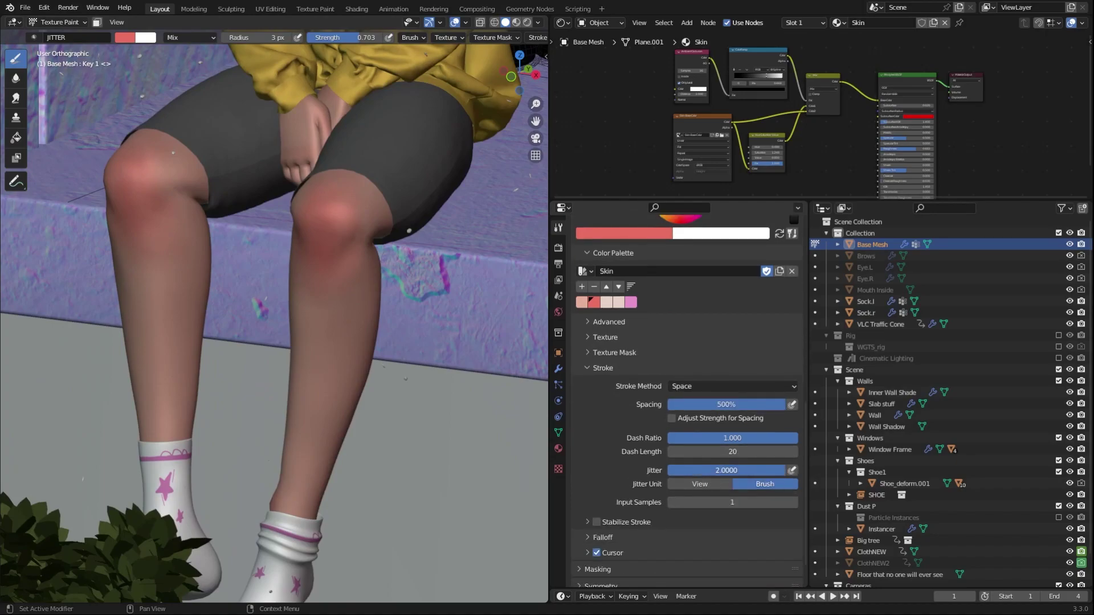
scroll(372, 236, up, 2)
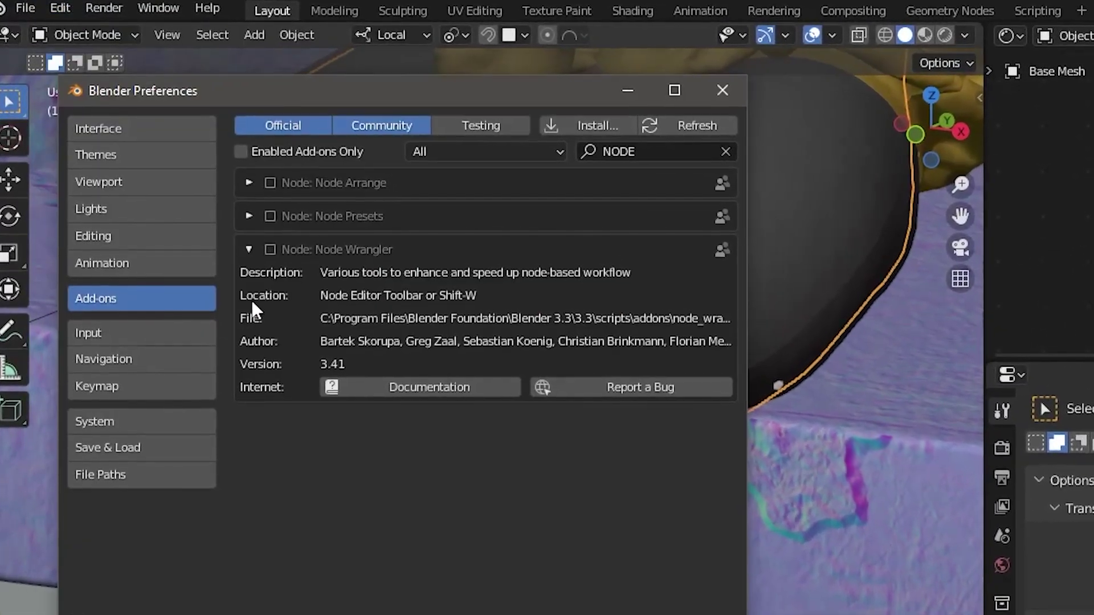
Step: Enable the Node: Node Wrangler add-on and save the painted image with Alt+S
click(269, 248)
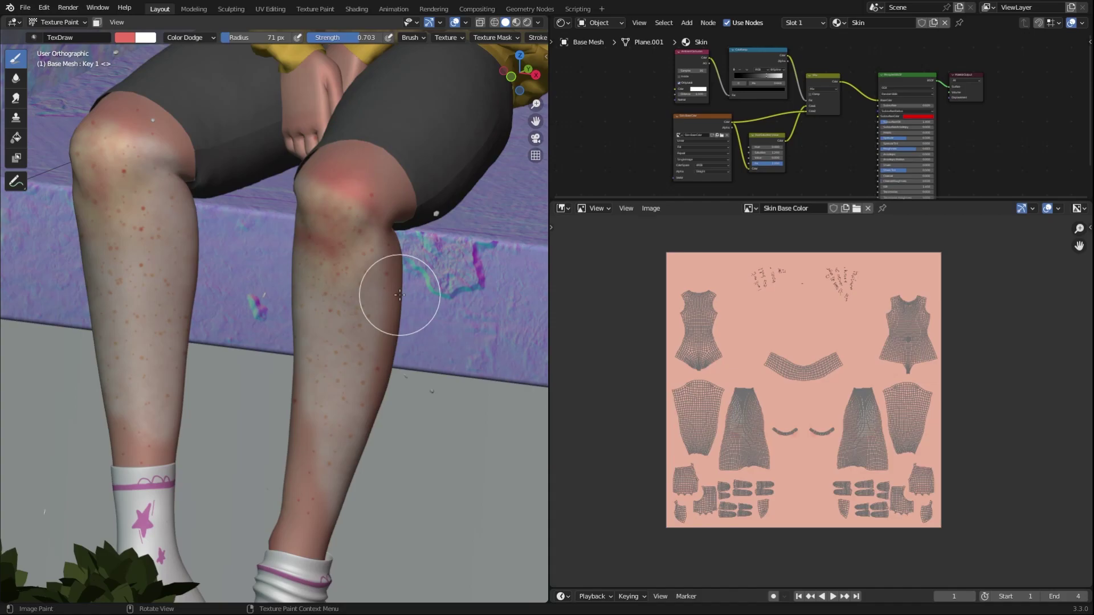
key(alt+s)
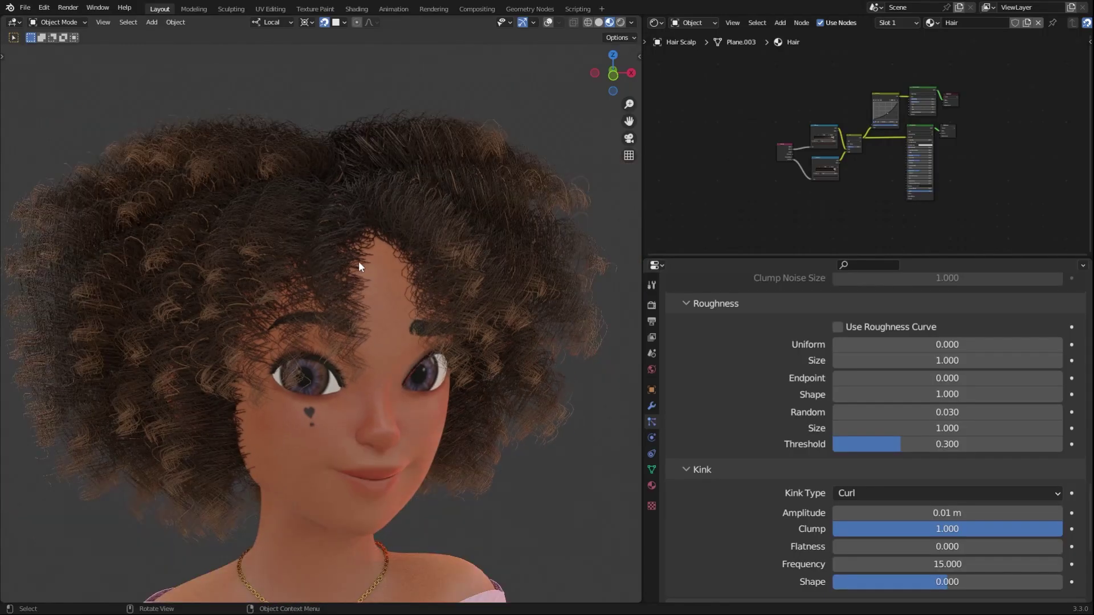
Step: Scroll the hair particle properties to review the Roughness and Curl kink settings
scroll(891, 385, down, 1)
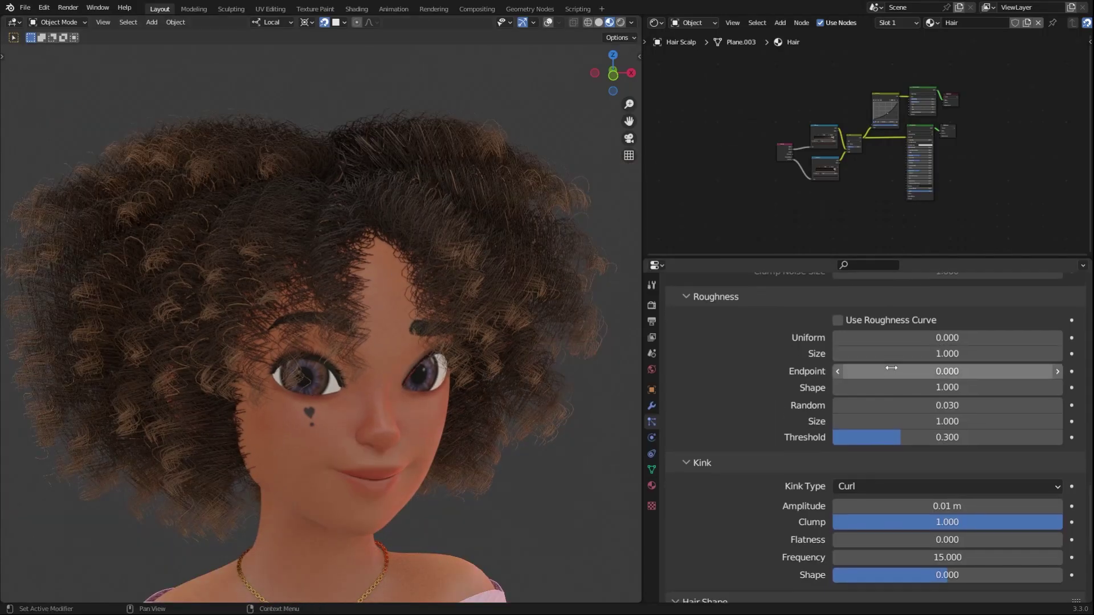
scroll(893, 353, up, 1)
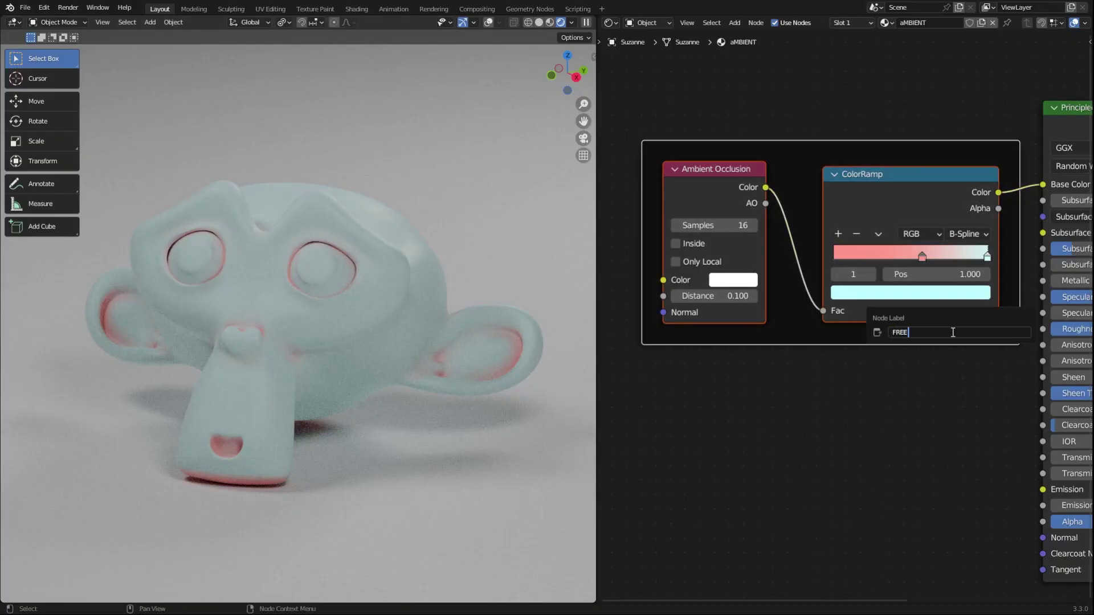
Step: Finish the frame label 'FREE SHADES AND HIGHLIGHTS' and bring the compositing node tree into view
text(LIGHTS)
key(Return)
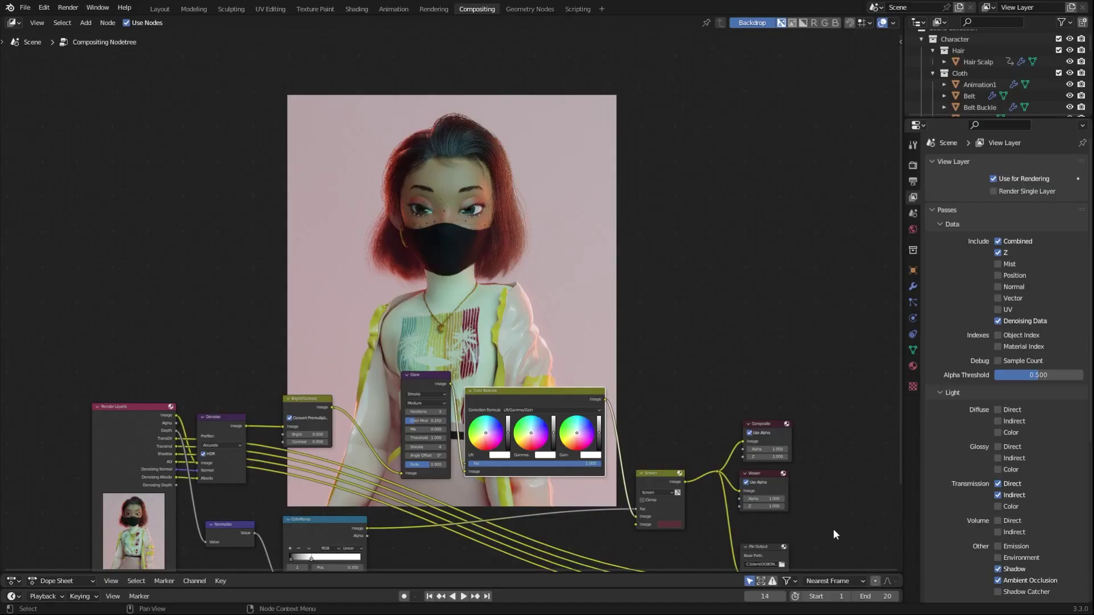
middle_drag(833, 534, 842, 303)
scroll(844, 287, up, 2)
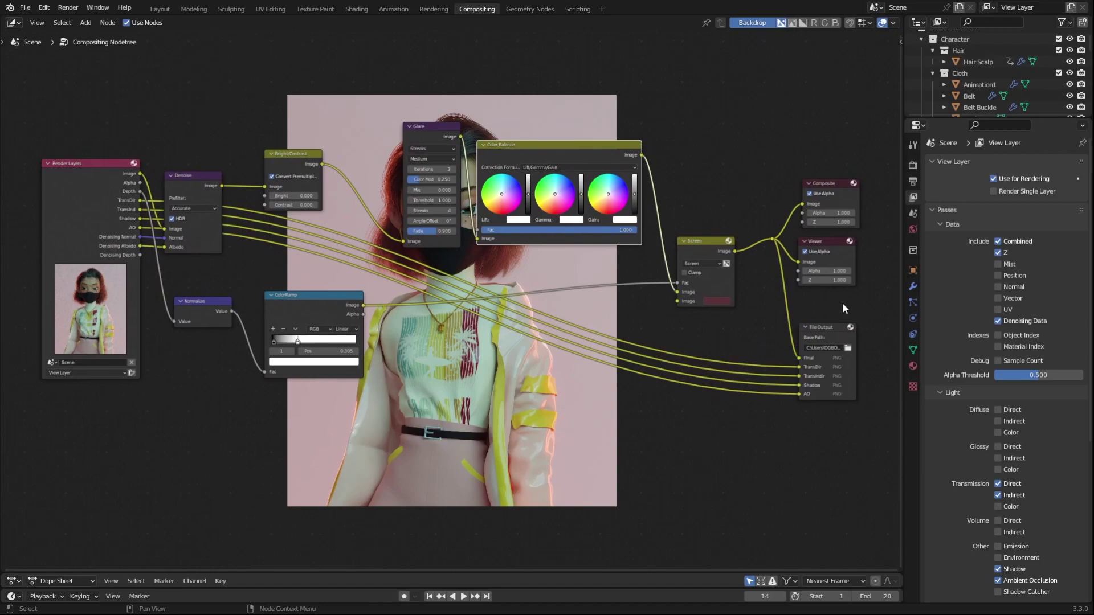